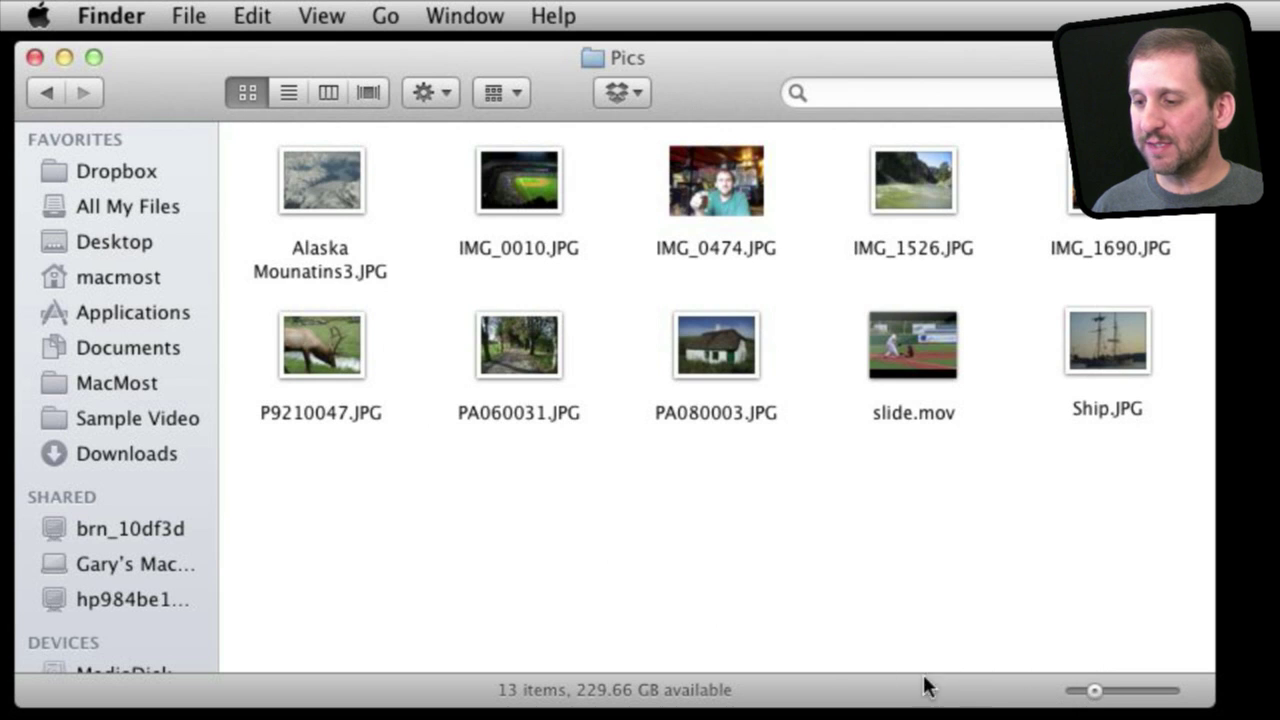
Hide the Finder window's status bar, then show it again.
{"action": "left_click", "coordinate": [322, 15]}
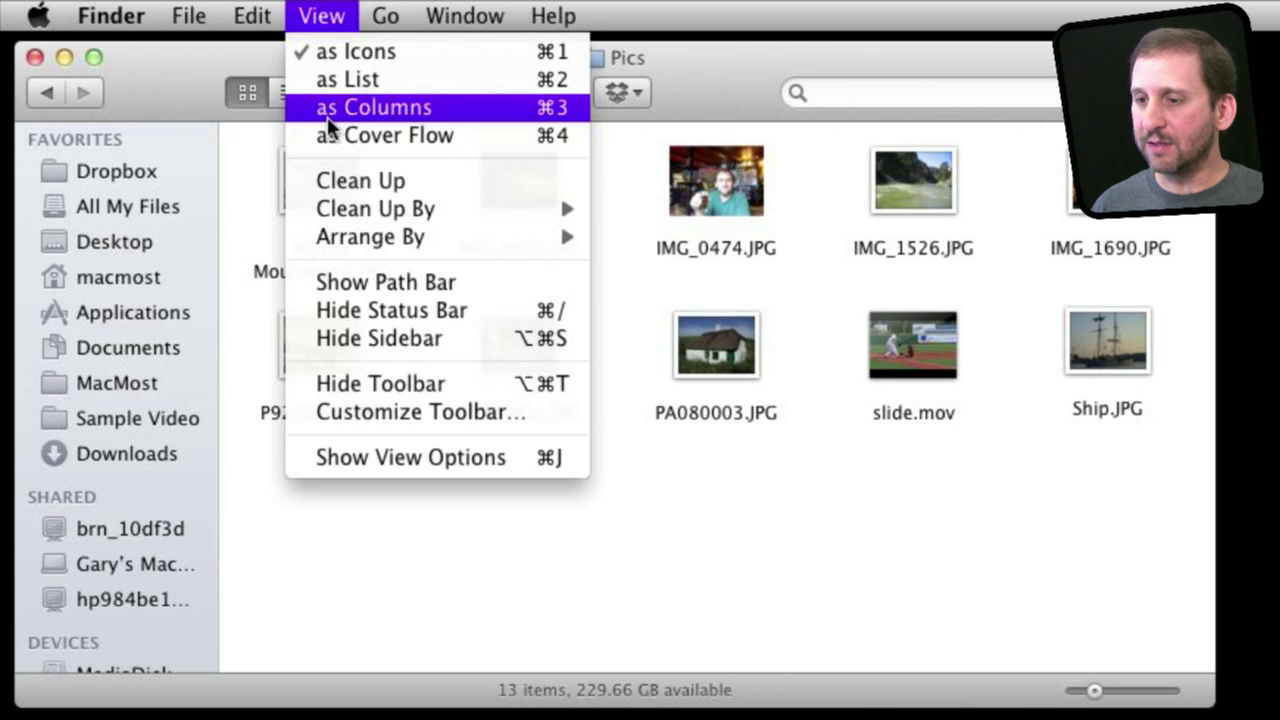
{"action": "left_click", "coordinate": [367, 322]}
{"action": "left_click", "coordinate": [322, 15]}
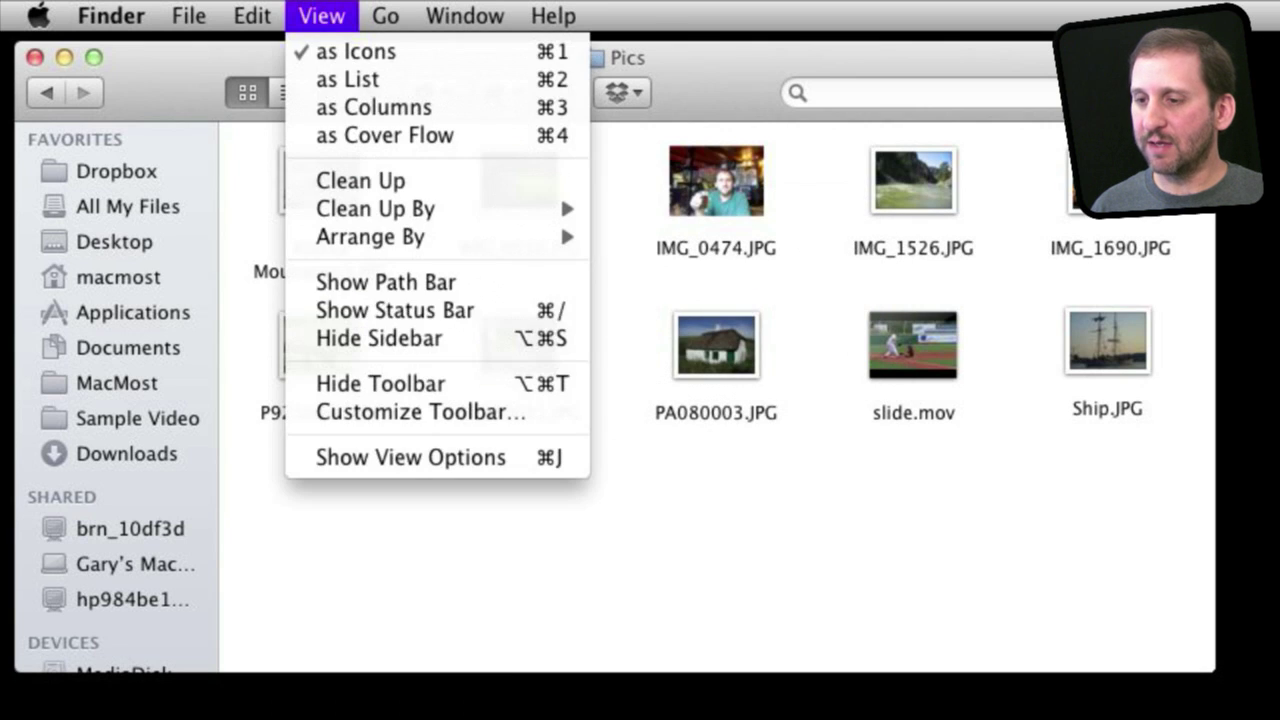
{"action": "left_click", "coordinate": [310, 312]}
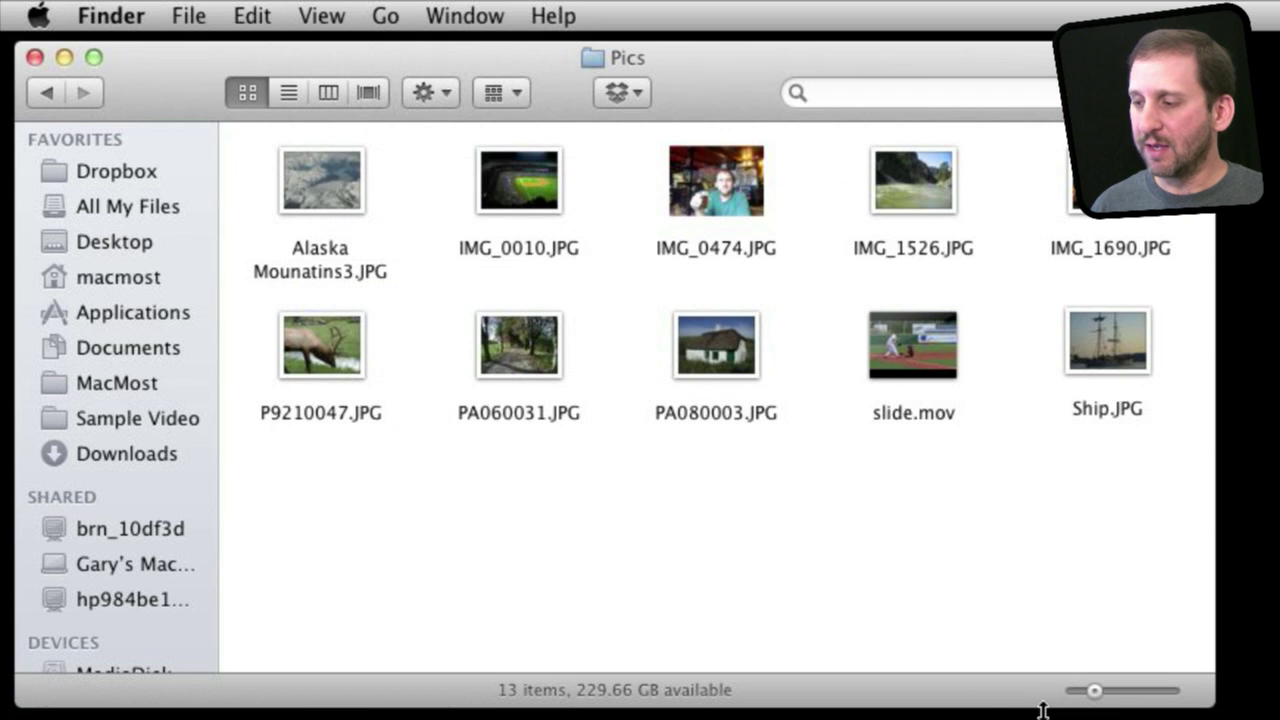
Enlarge the Pics icons to big thumbnails and scroll around the folder.
{"action": "left_click_drag", "start_coordinate": [1094, 690], "coordinate": [1144, 690]}
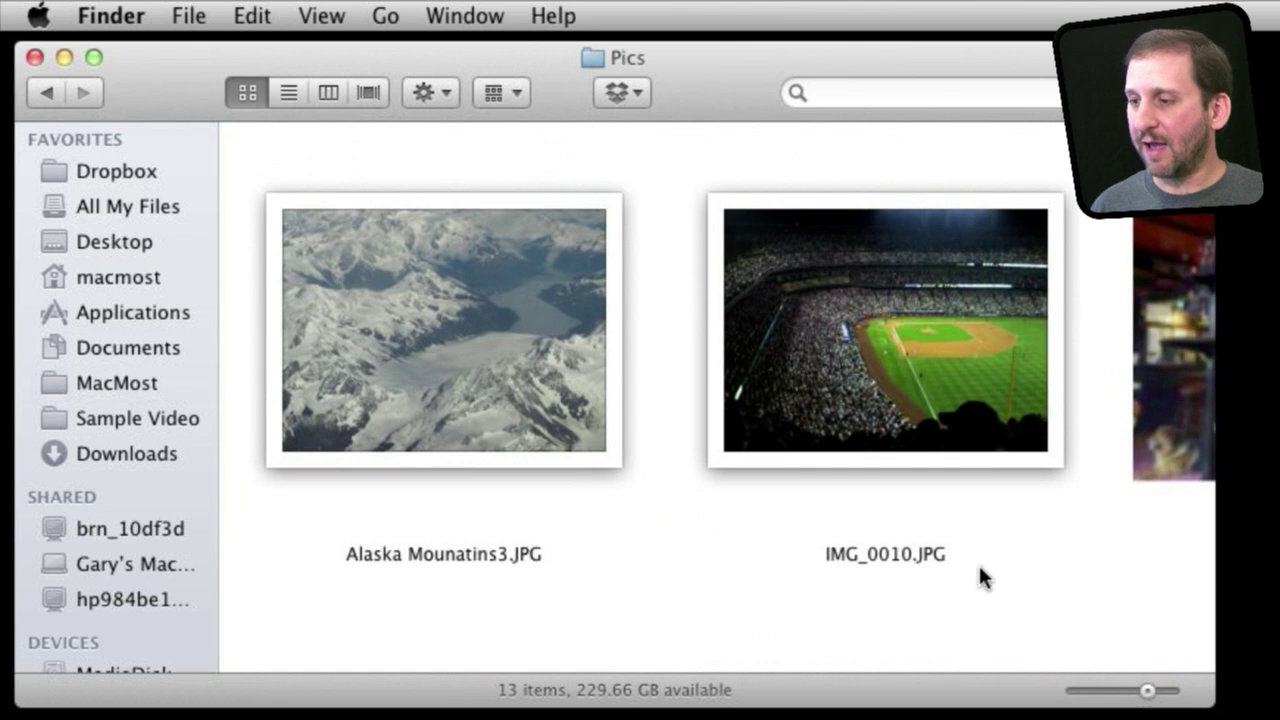
{"action": "scroll", "coordinate": [963, 569], "scroll_direction": "down", "scroll_amount": 5}
{"action": "scroll", "coordinate": [963, 562], "scroll_direction": "right", "scroll_amount": 10}
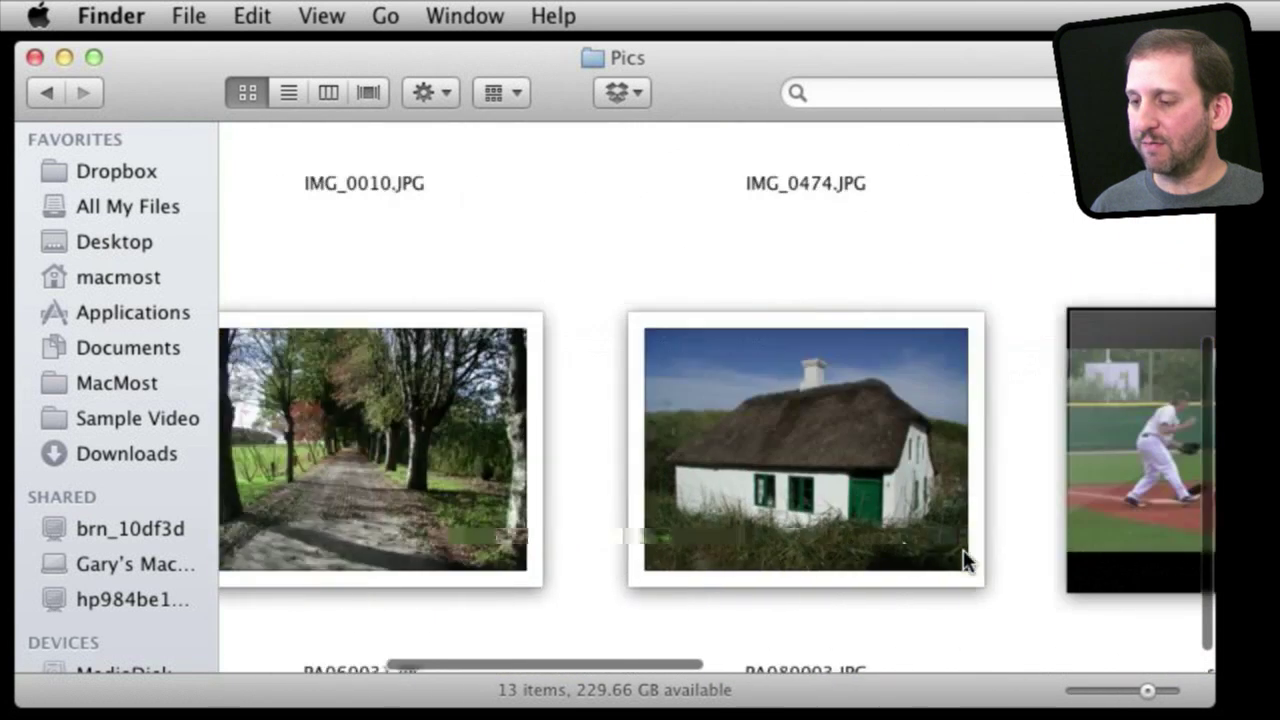
{"action": "scroll", "coordinate": [963, 560], "scroll_direction": "left", "scroll_amount": 10}
{"action": "scroll", "coordinate": [963, 549], "scroll_direction": "up", "scroll_amount": 5}
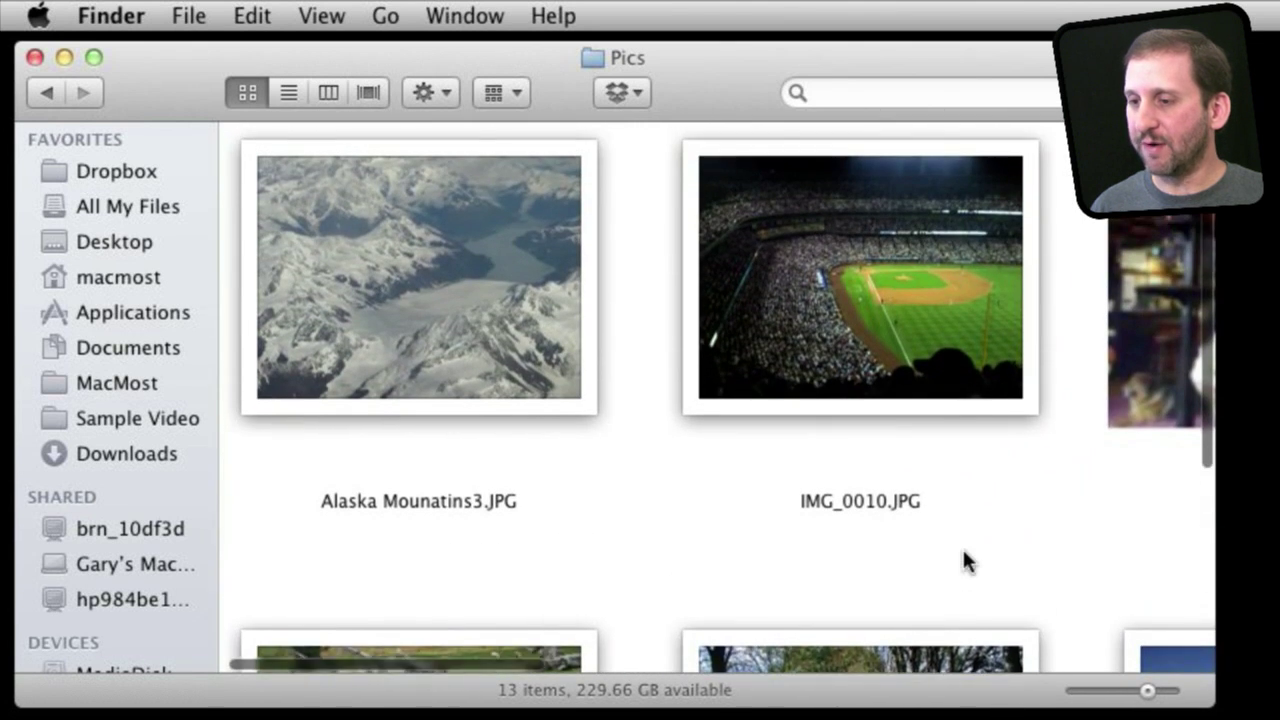
{"action": "scroll", "coordinate": [800, 300], "scroll_direction": "down", "scroll_amount": 5}
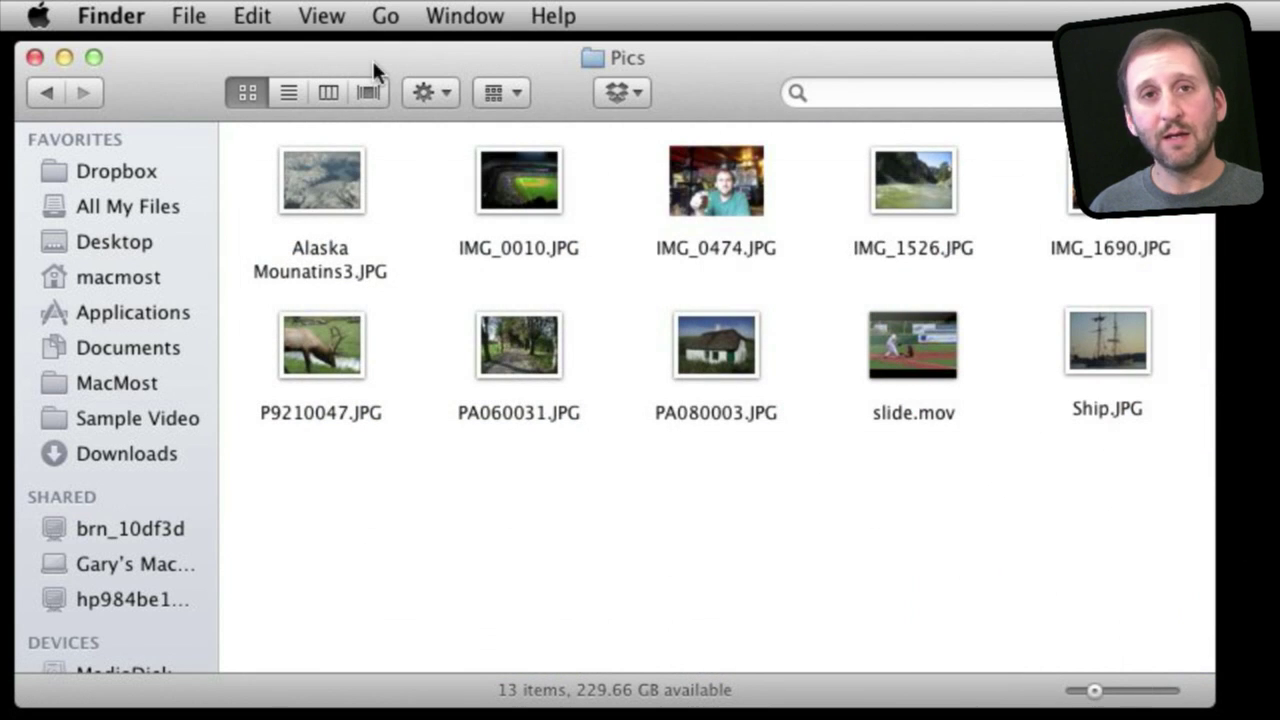
View the folder as a list, then in columns, previewing IMG_0010.JPG, P1000838.JPG, P9210047.JPG and PA060031.JPG.
{"action": "left_click", "coordinate": [282, 88]}
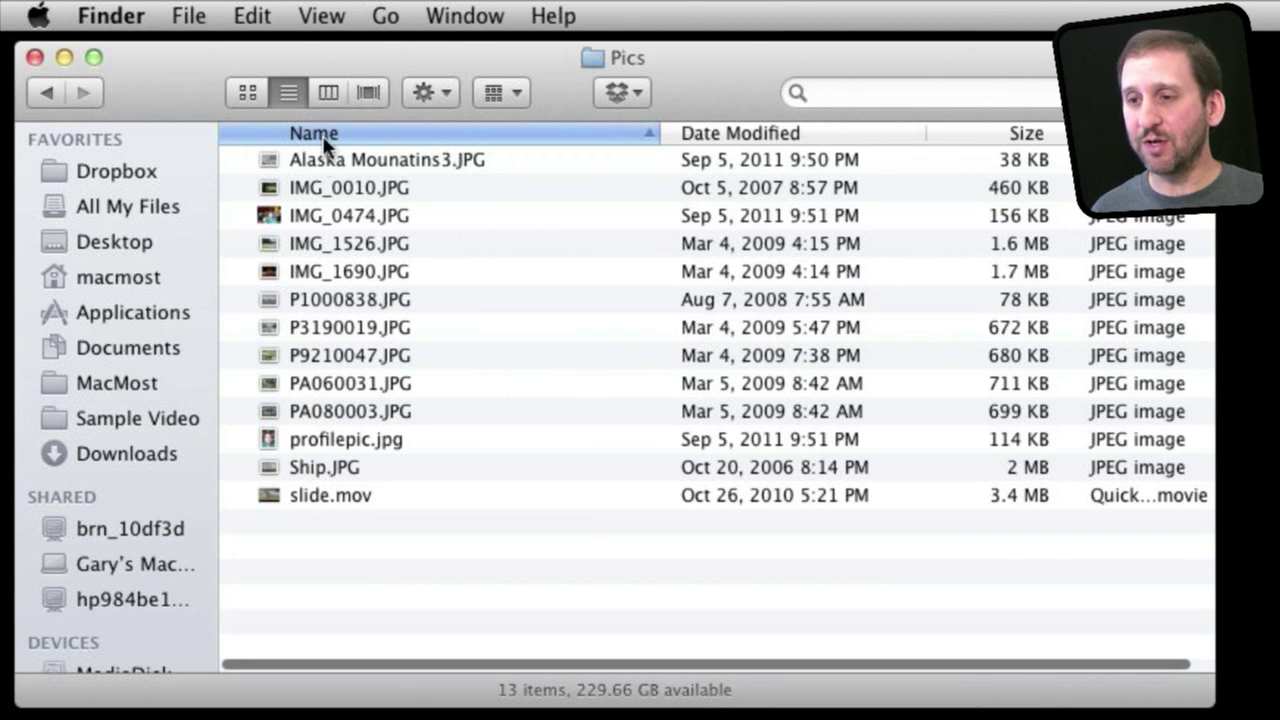
{"action": "left_click", "coordinate": [329, 88]}
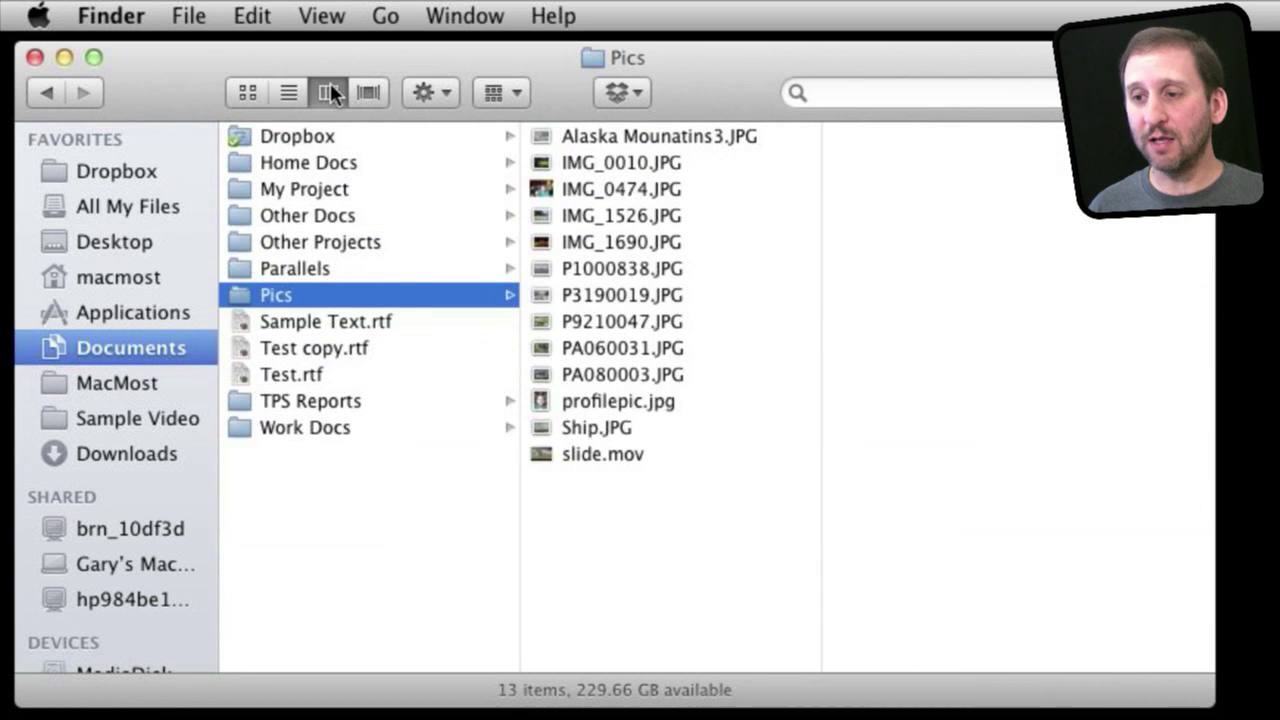
{"action": "left_click", "coordinate": [598, 162]}
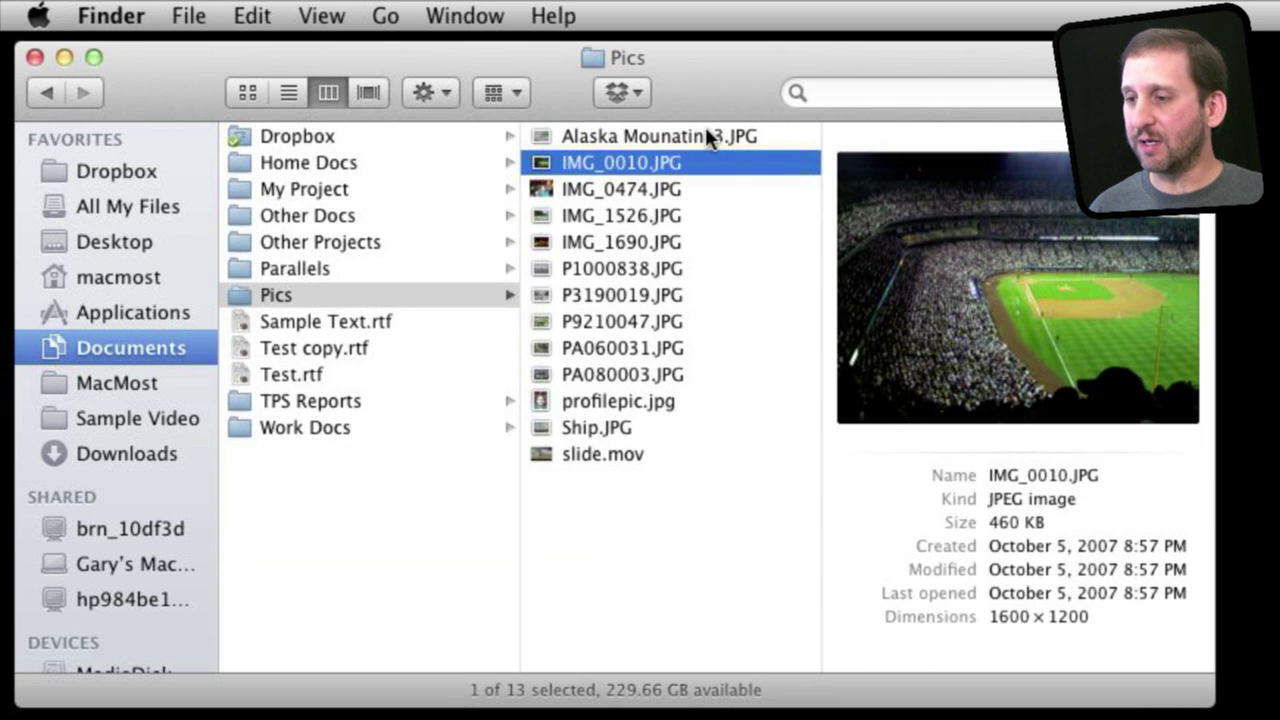
{"action": "left_click", "coordinate": [648, 268]}
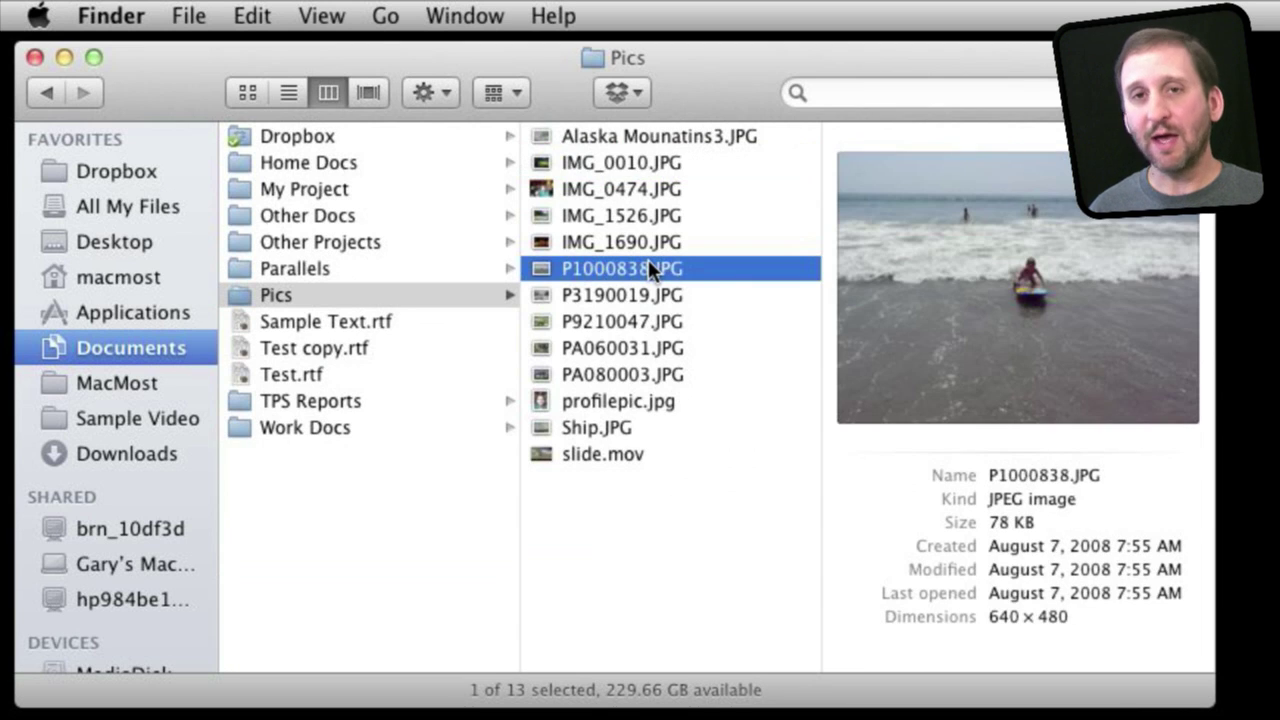
{"action": "key", "text": "Up"}
{"action": "key", "text": "Up"}
{"action": "key", "text": "Up"}
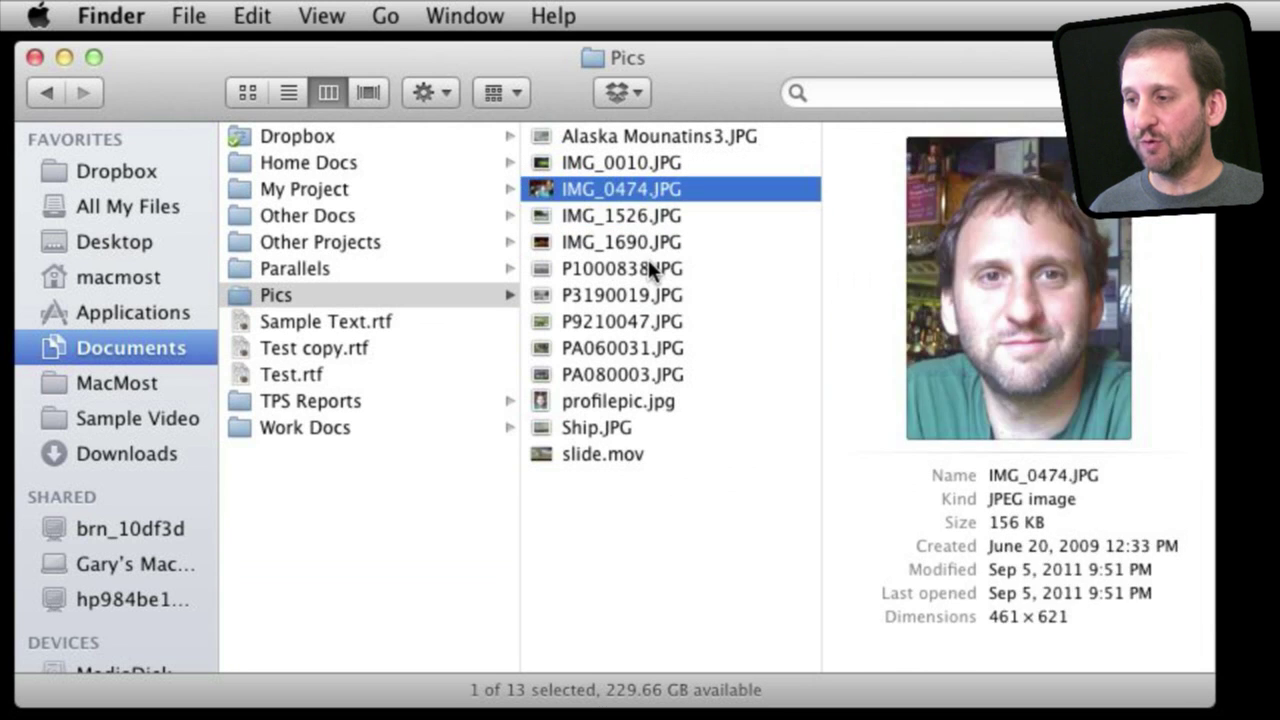
{"action": "key", "text": "Down"}
{"action": "key", "text": "Down"}
{"action": "key", "text": "Down"}
{"action": "key", "text": "Down"}
{"action": "key", "text": "Down"}
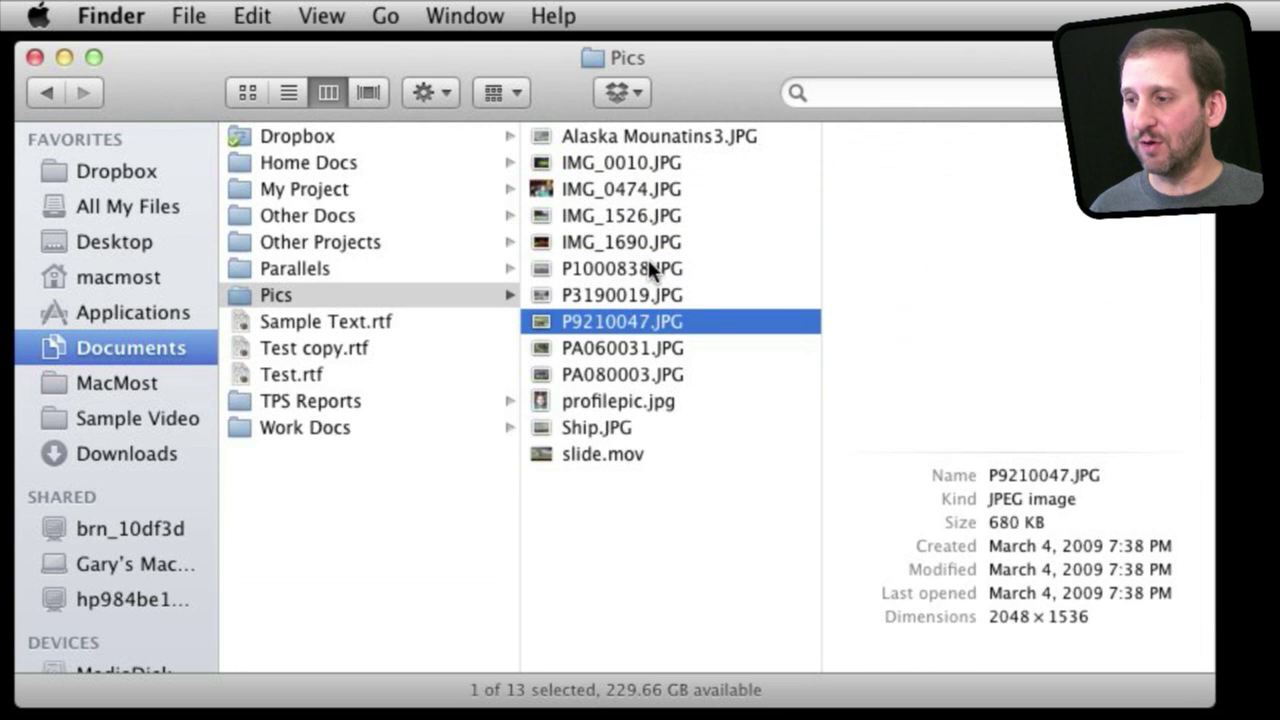
{"action": "key", "text": "Down"}
Back in icon view, Quick Look Alaska Mounatins3.JPG and step through IMG_0010, PA060031 and P9210047.
{"action": "key", "text": "super+1"}
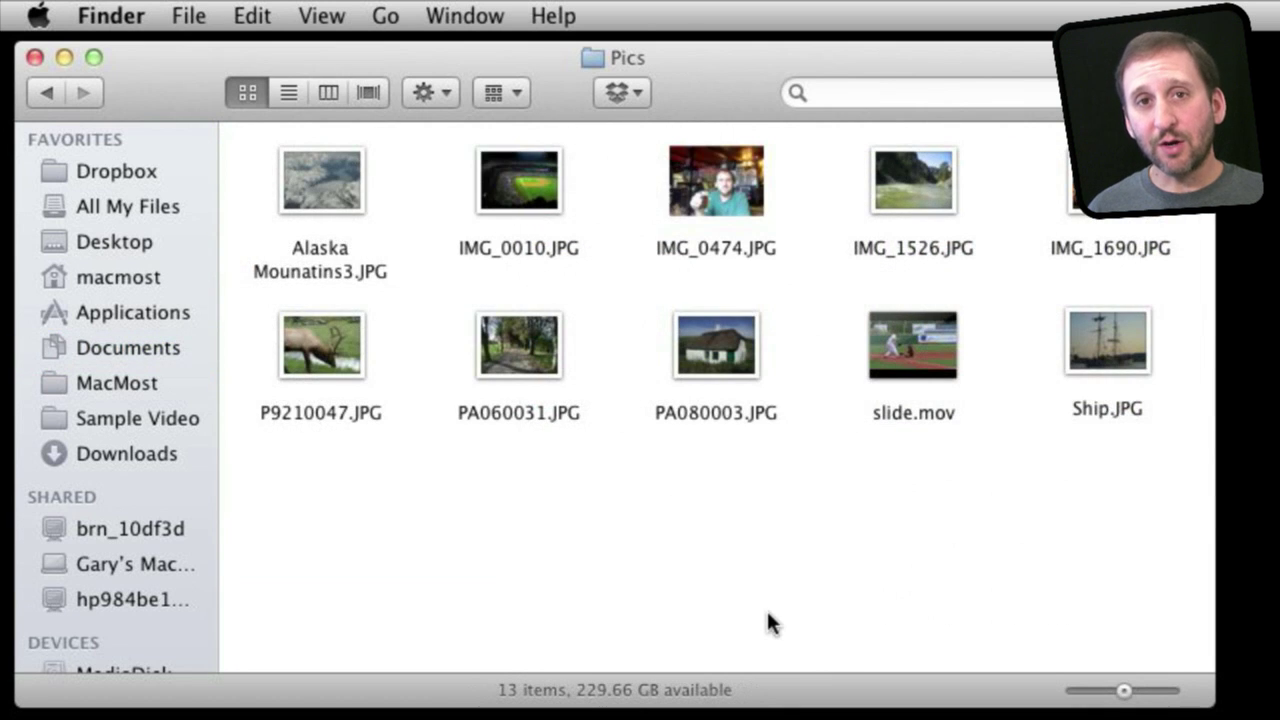
{"action": "left_click", "coordinate": [322, 163]}
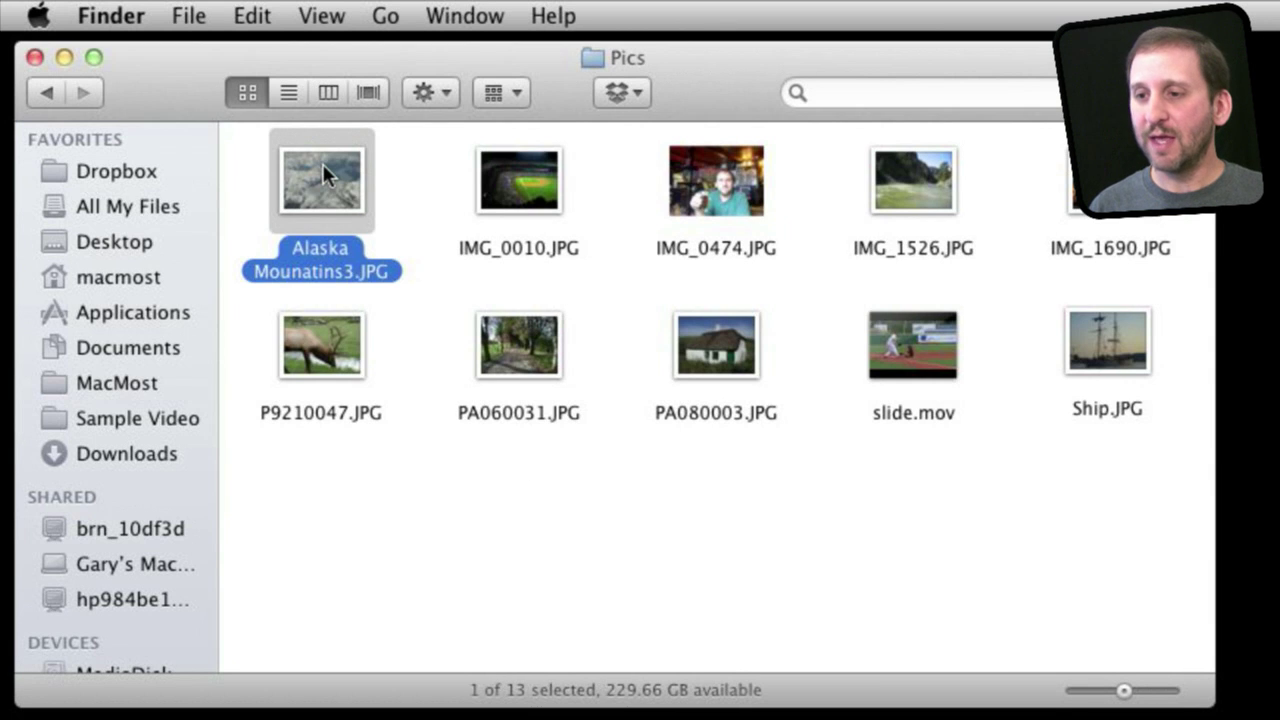
{"action": "key", "text": "space"}
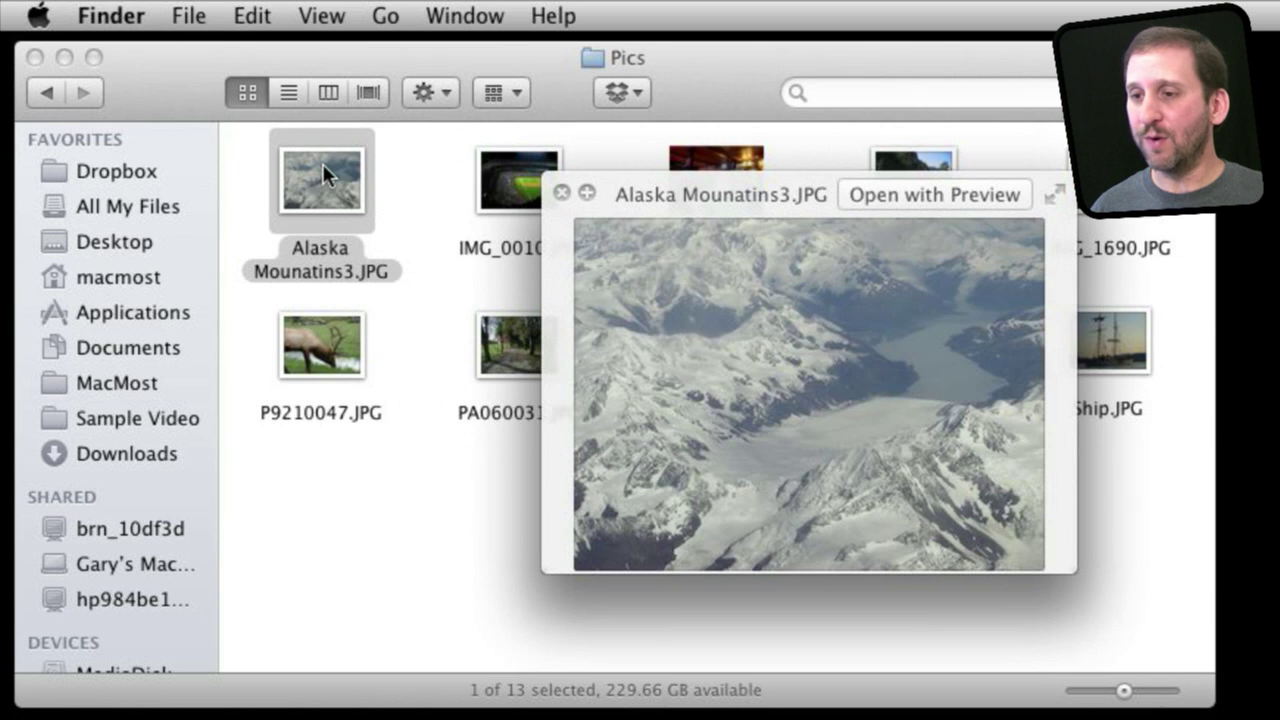
{"action": "key", "text": "Right"}
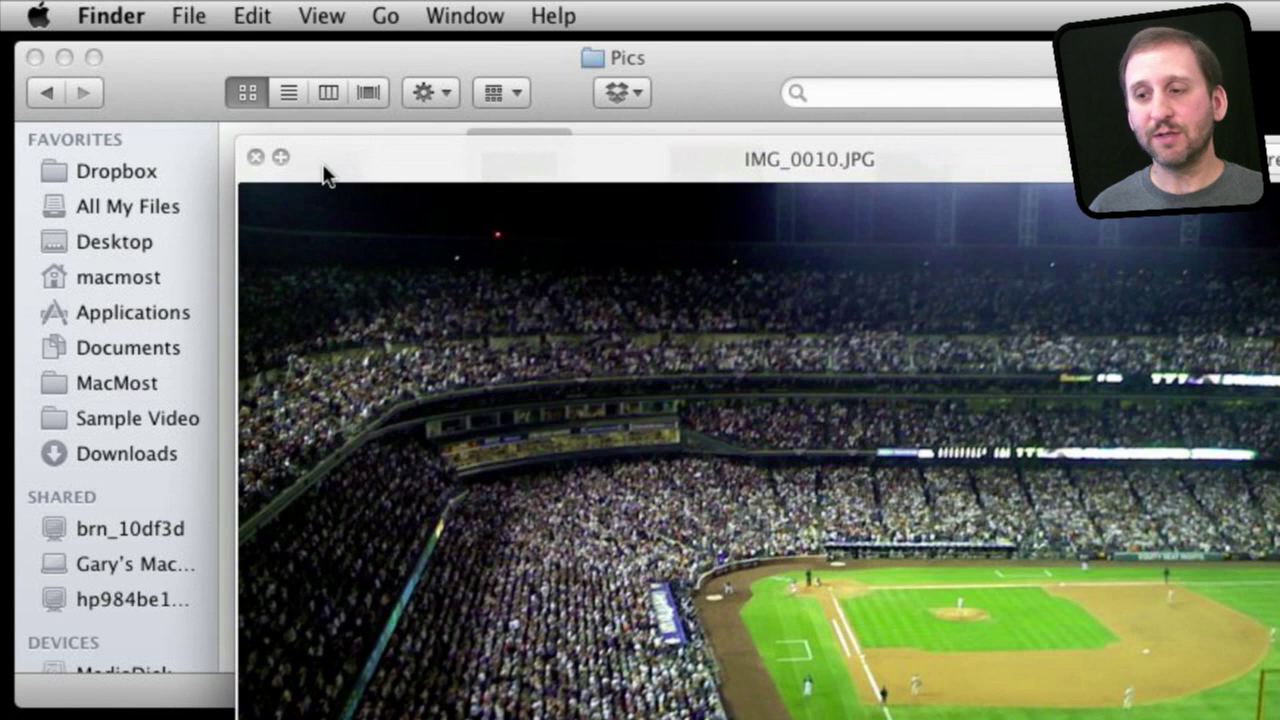
{"action": "key", "text": "Right"}
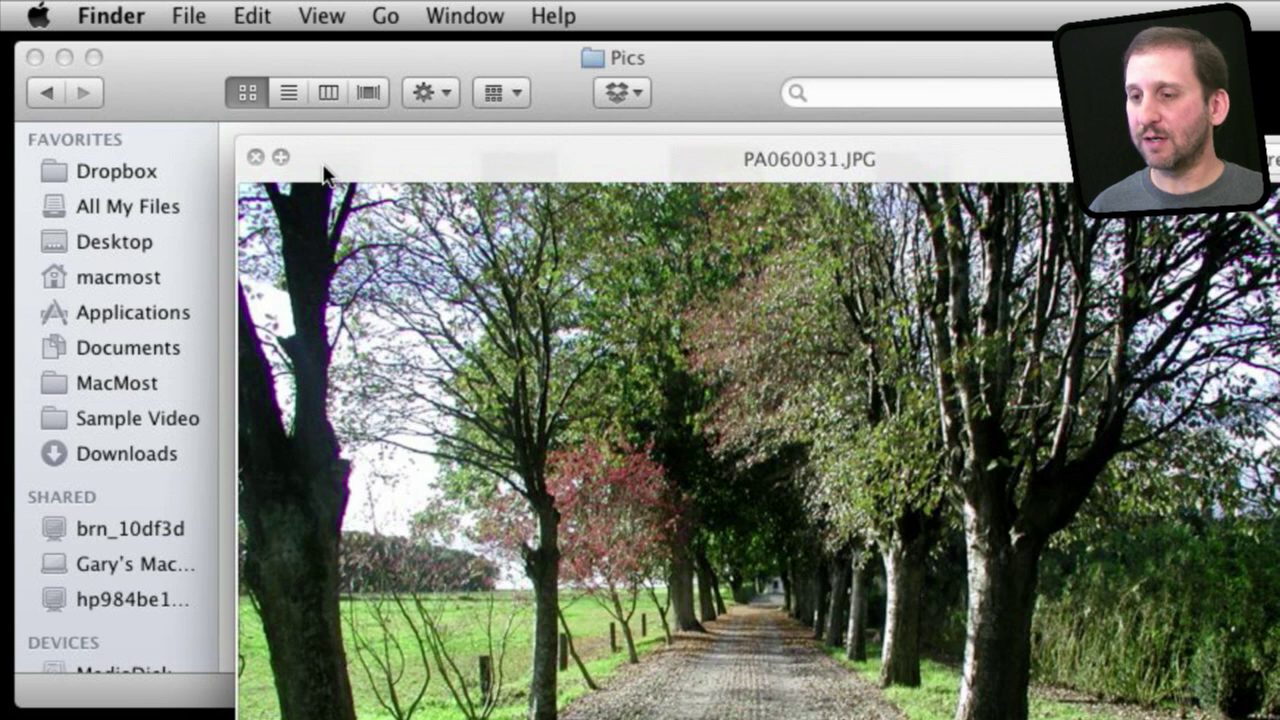
{"action": "key", "text": "Right"}
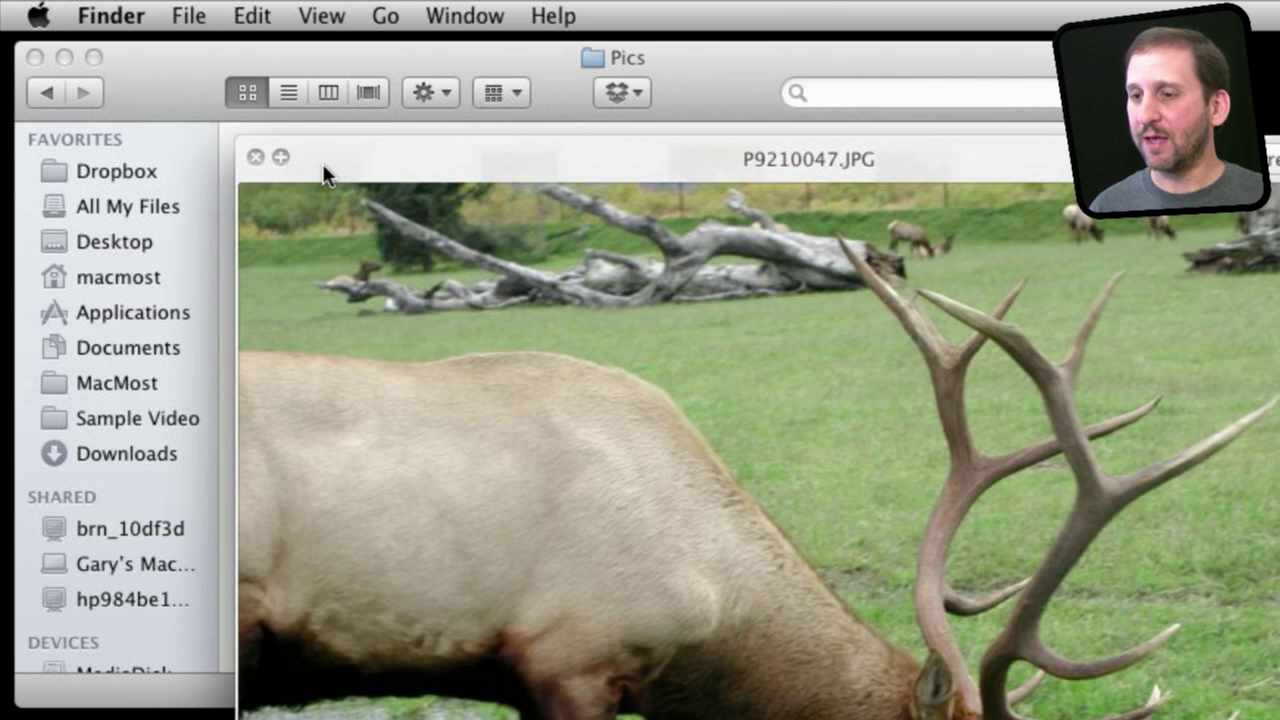
{"action": "left_click_drag", "start_coordinate": [255, 158], "coordinate": [622, 170]}
Select the six photos in the first columns and Quick Look them together.
{"action": "left_click", "coordinate": [357, 235]}
{"action": "key", "text": "space"}
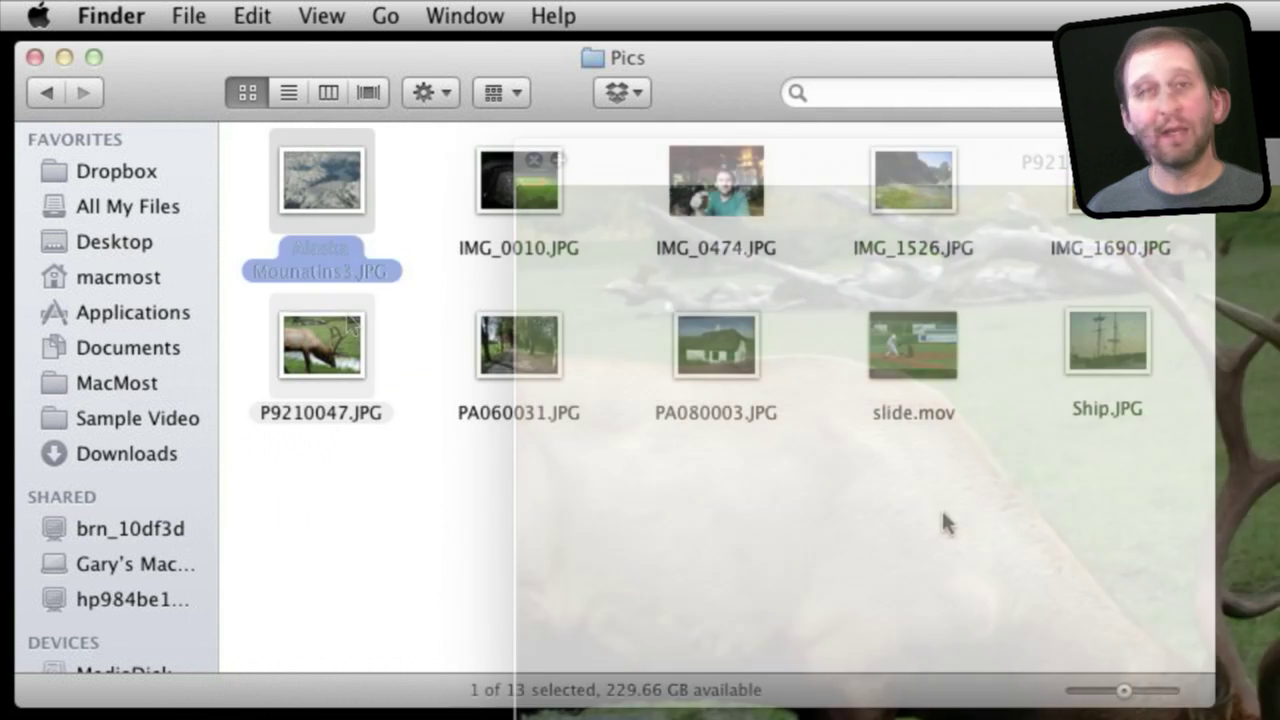
{"action": "left_click_drag", "start_coordinate": [723, 472], "coordinate": [296, 171]}
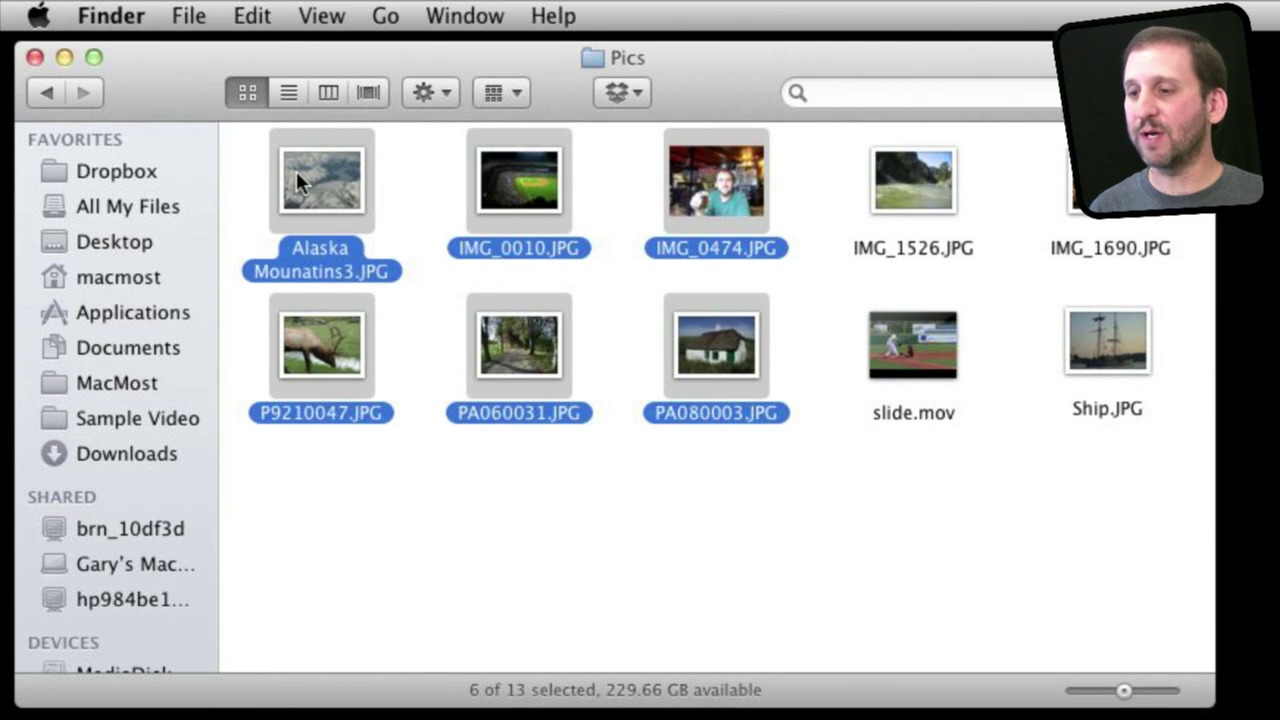
{"action": "key", "text": "space"}
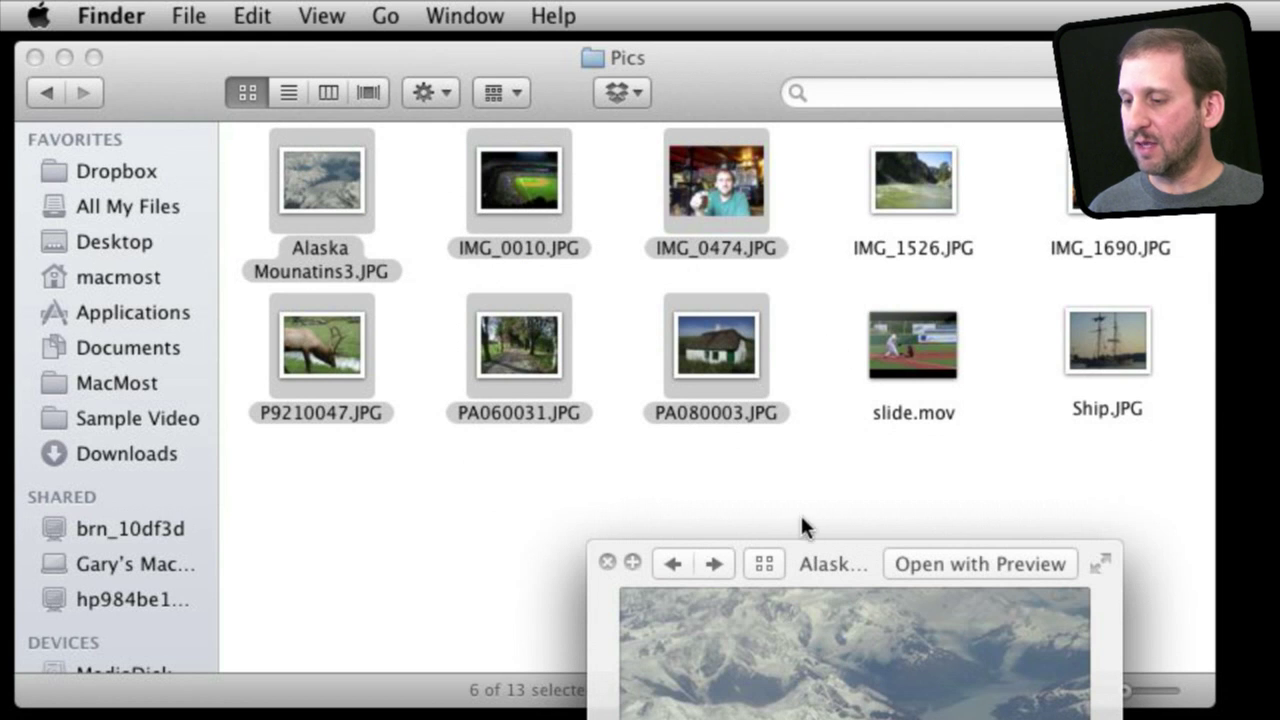
{"action": "left_click_drag", "start_coordinate": [835, 563], "coordinate": [651, 199]}
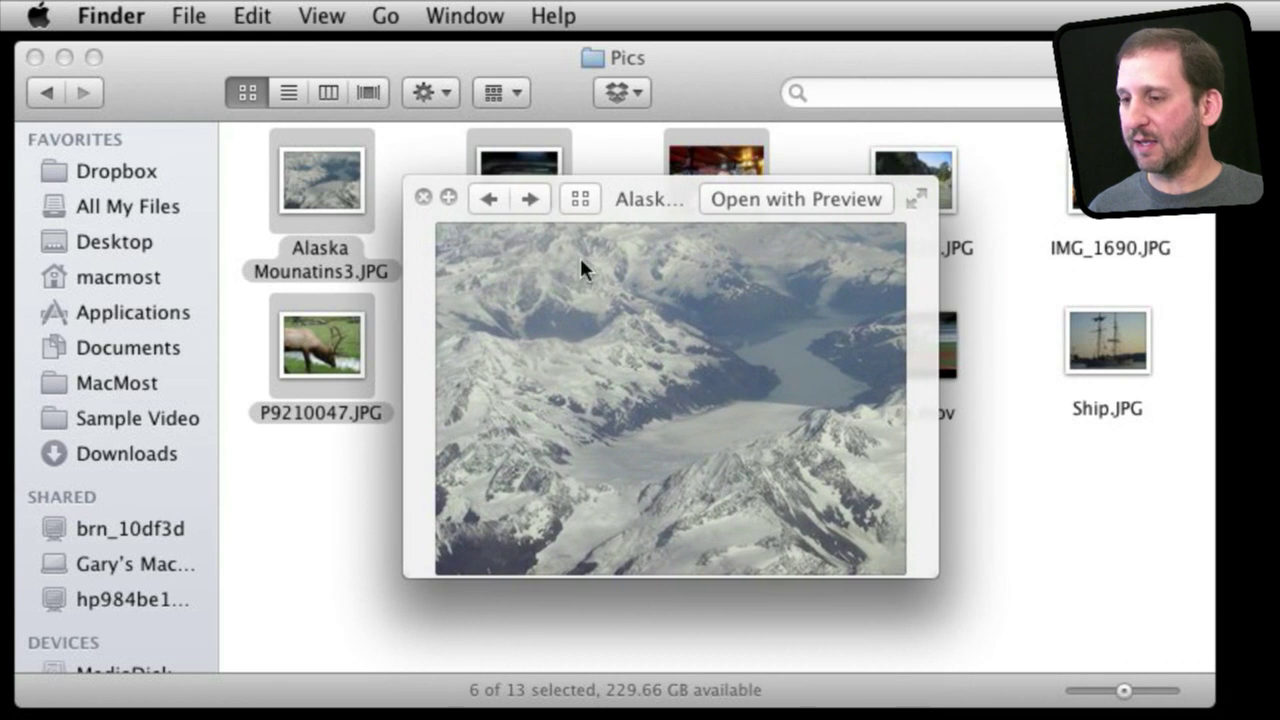
Show the six photos as an enlarged Quick Look thumbnail grid, then view the Alaska photo full size.
{"action": "left_click", "coordinate": [578, 197]}
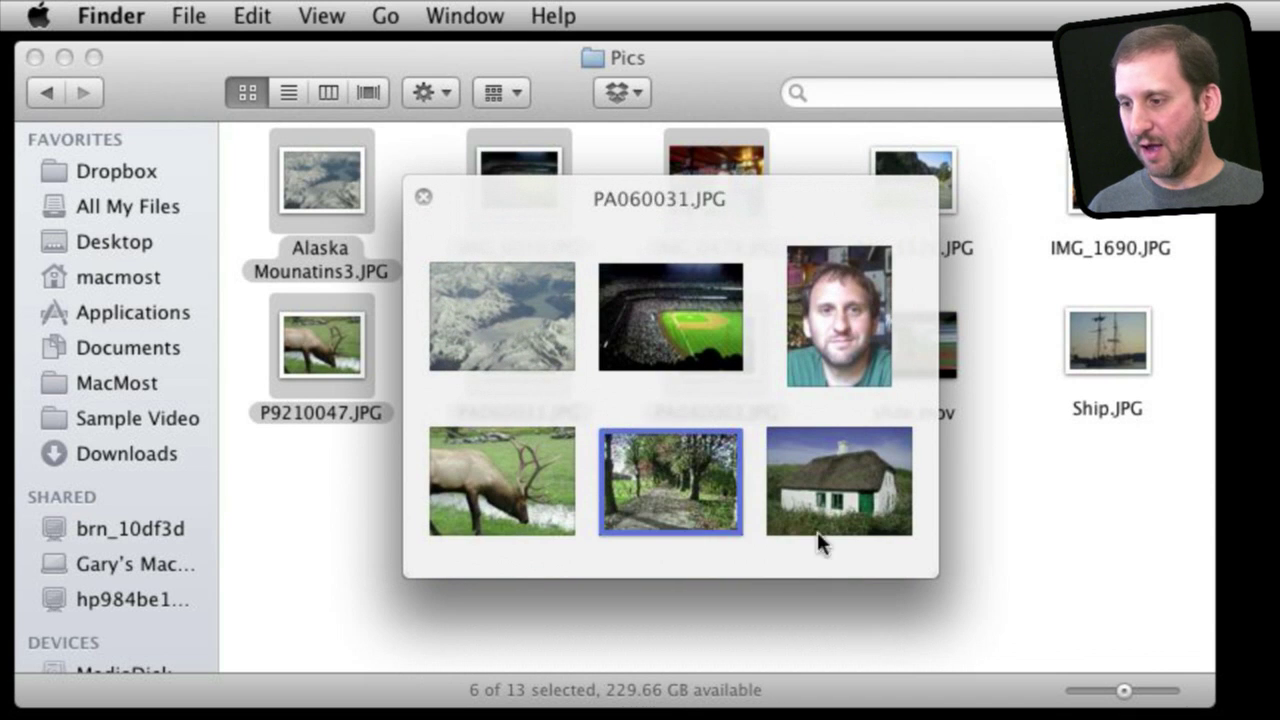
{"action": "left_click_drag", "start_coordinate": [936, 578], "coordinate": [1220, 718]}
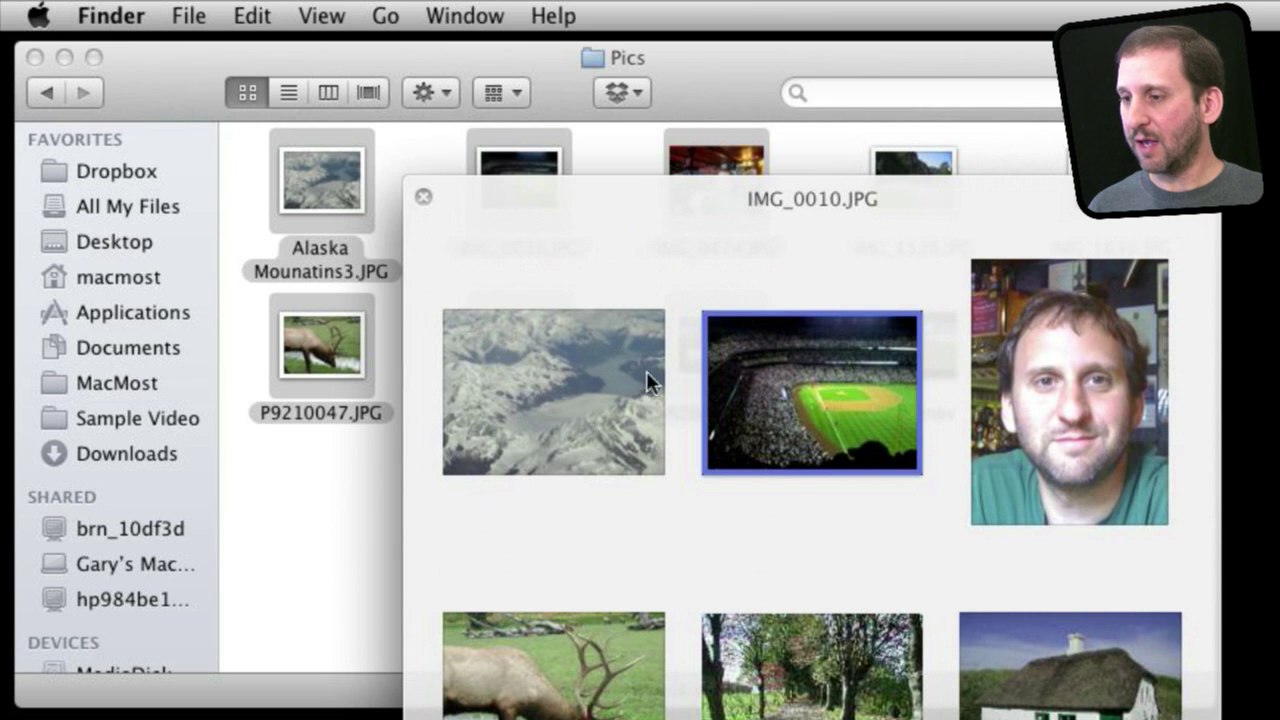
{"action": "left_click", "coordinate": [549, 385]}
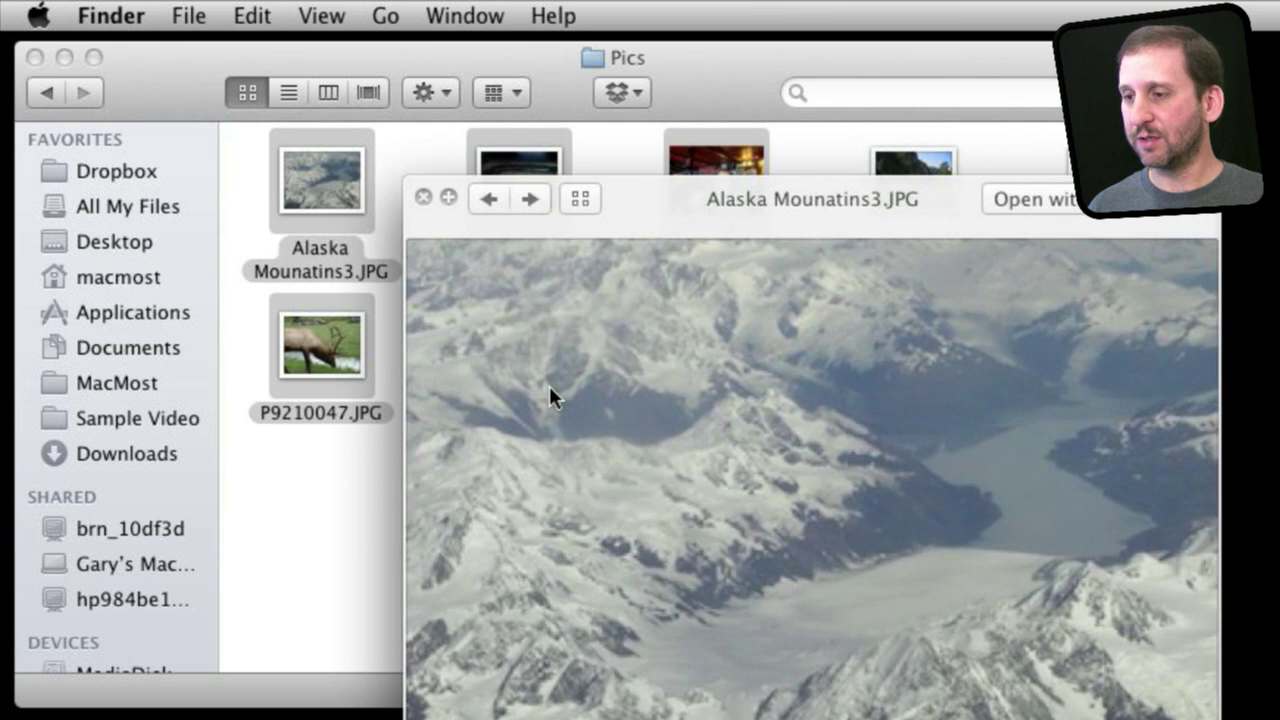
{"action": "key", "text": "space"}
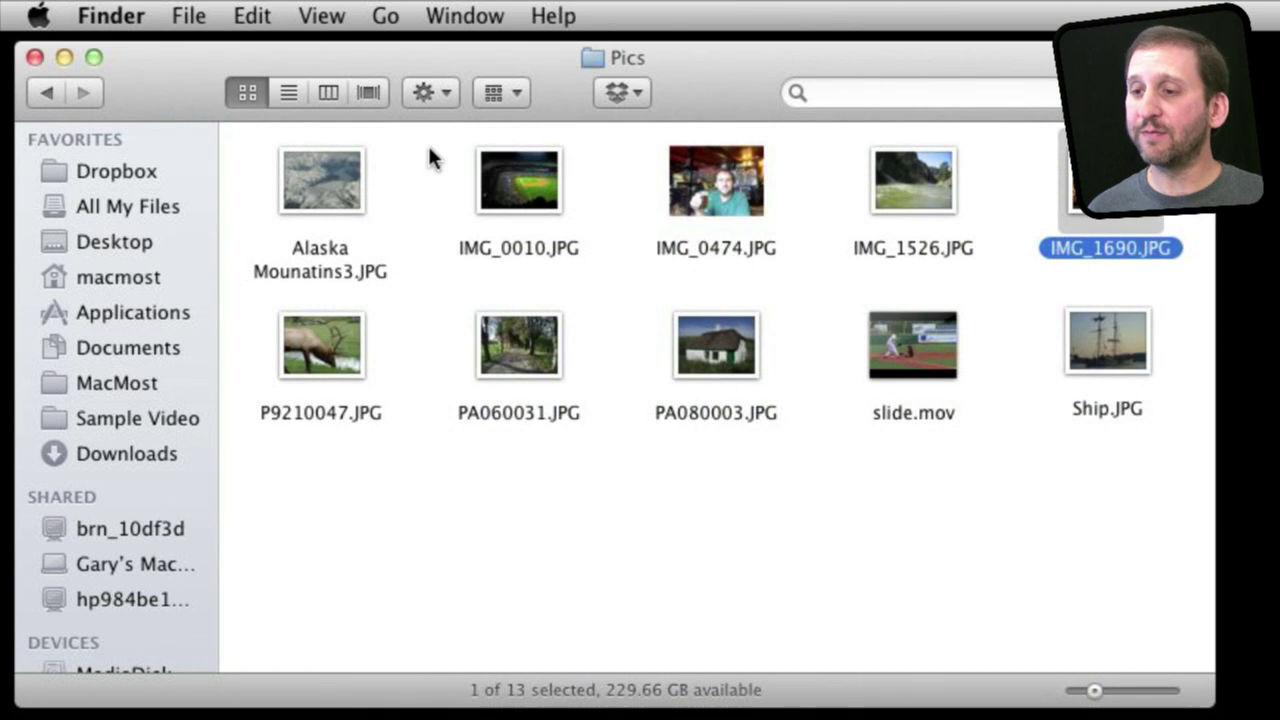
Browse the photos in Cover Flow view from P9210047.JPG to IMG_1526.JPG, with a taller Cover Flow area.
{"action": "left_click", "coordinate": [363, 96]}
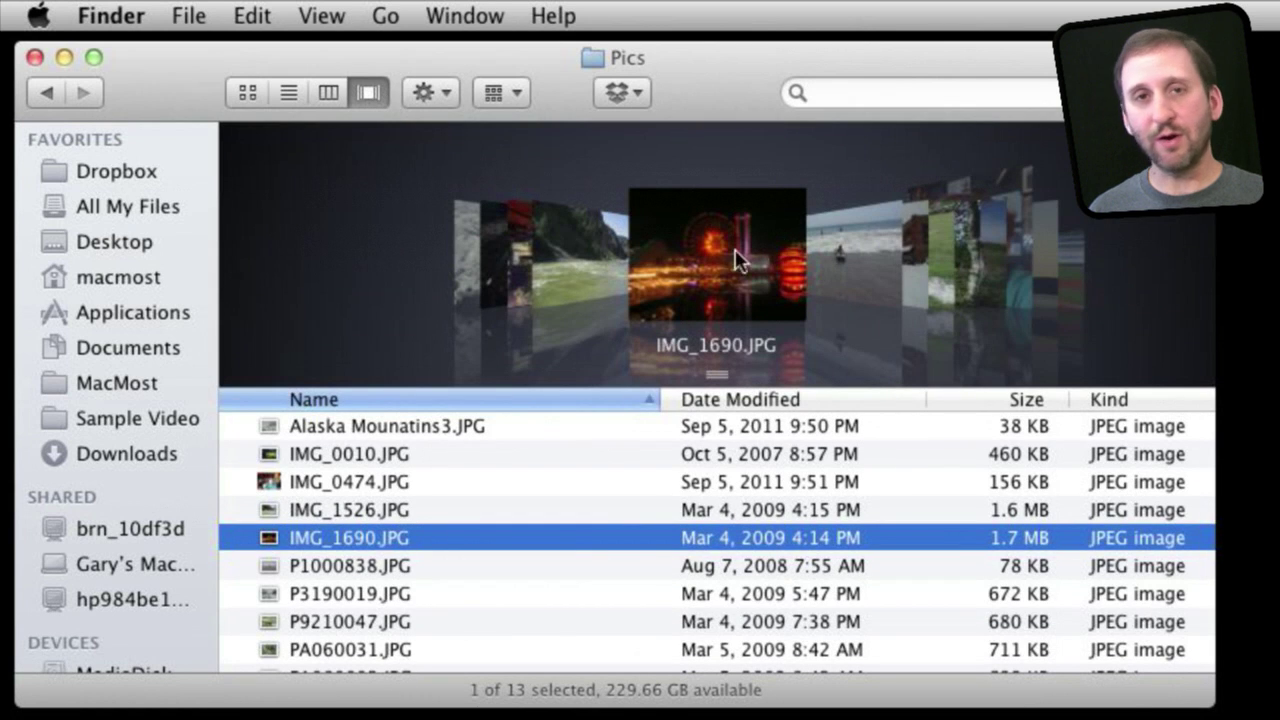
{"action": "key", "text": "Down"}
{"action": "key", "text": "Down"}
{"action": "key", "text": "Down"}
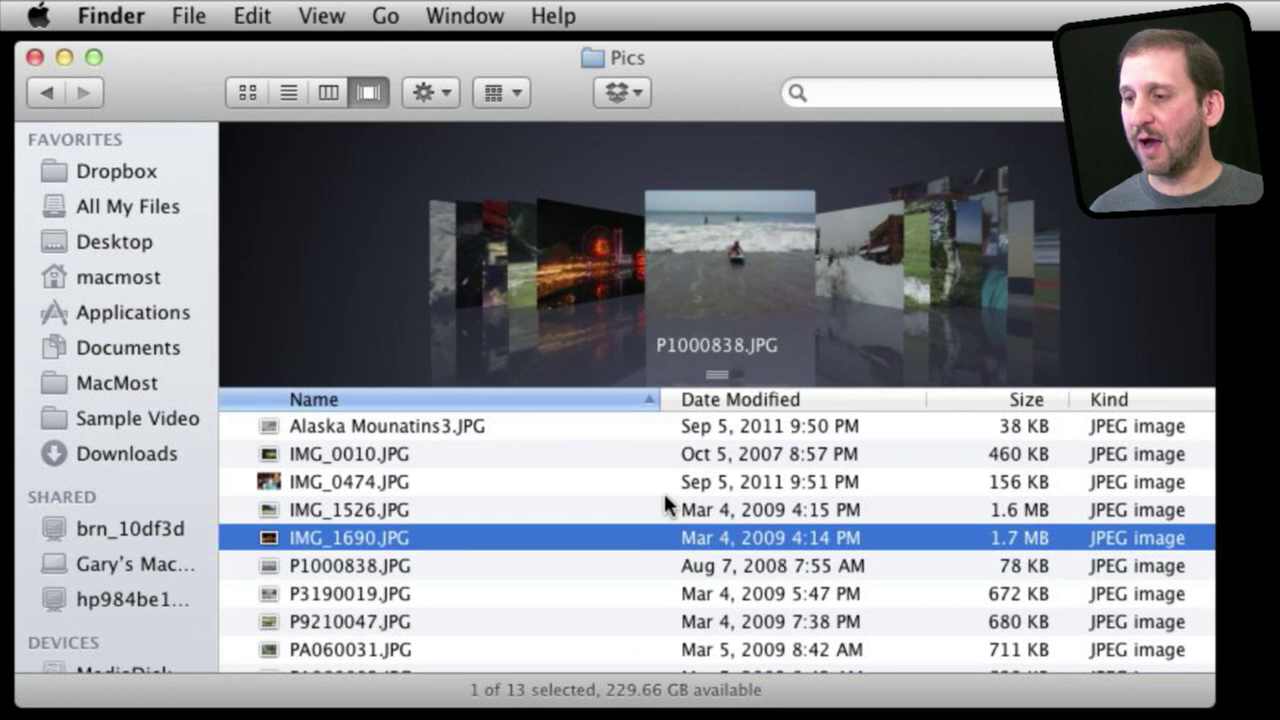
{"action": "key", "text": "Up"}
{"action": "key", "text": "Up"}
{"action": "key", "text": "Up"}
{"action": "key", "text": "Up"}
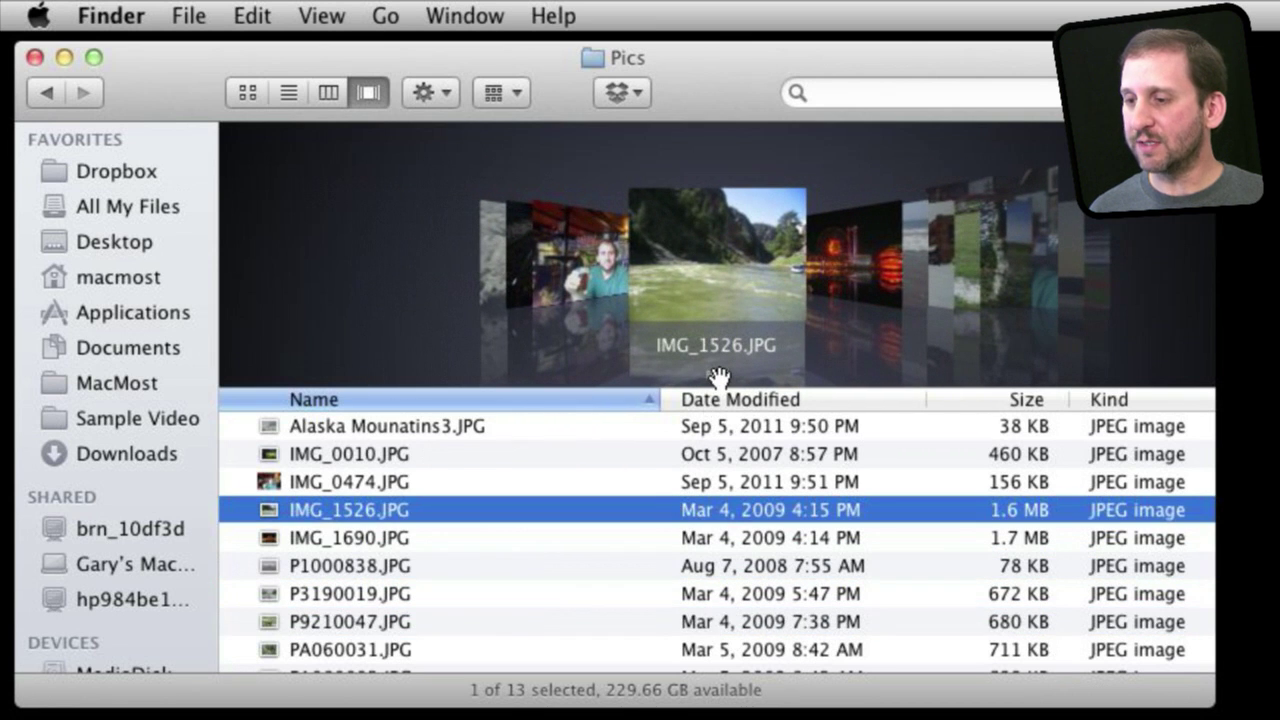
{"action": "left_click_drag", "start_coordinate": [716, 376], "coordinate": [716, 472]}
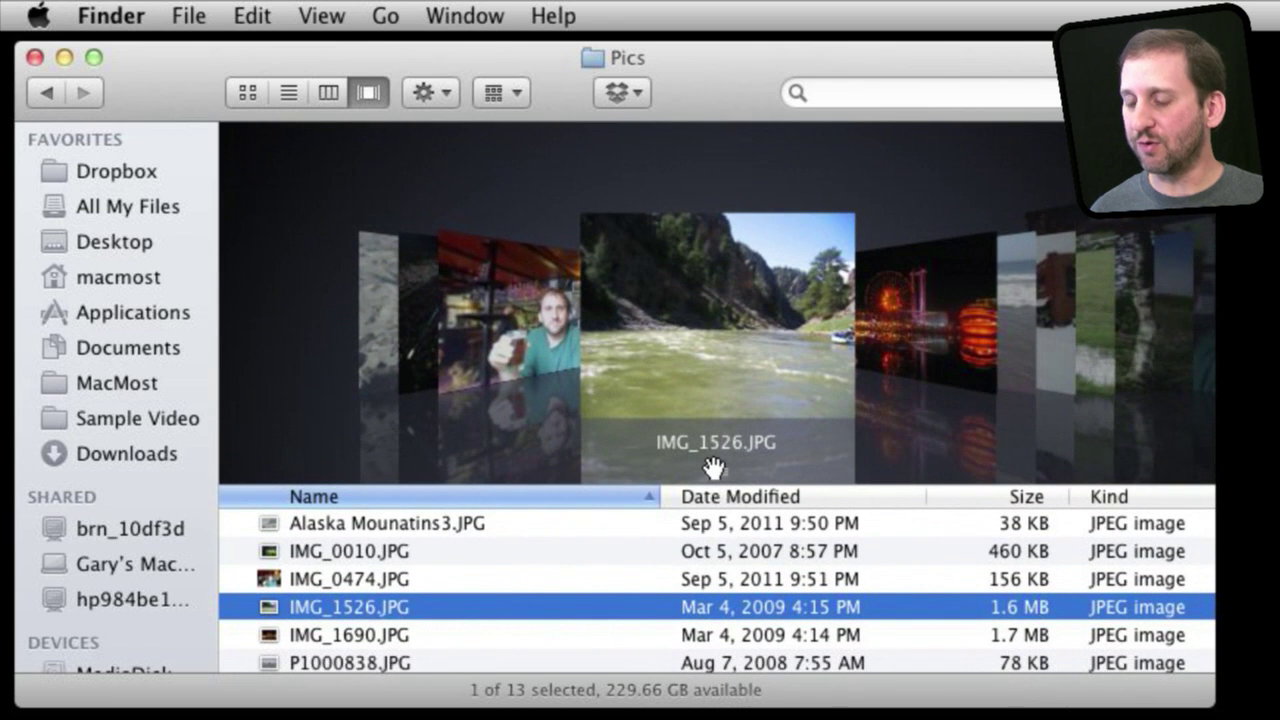
{"action": "scroll", "coordinate": [714, 467], "scroll_direction": "right", "scroll_amount": 6}
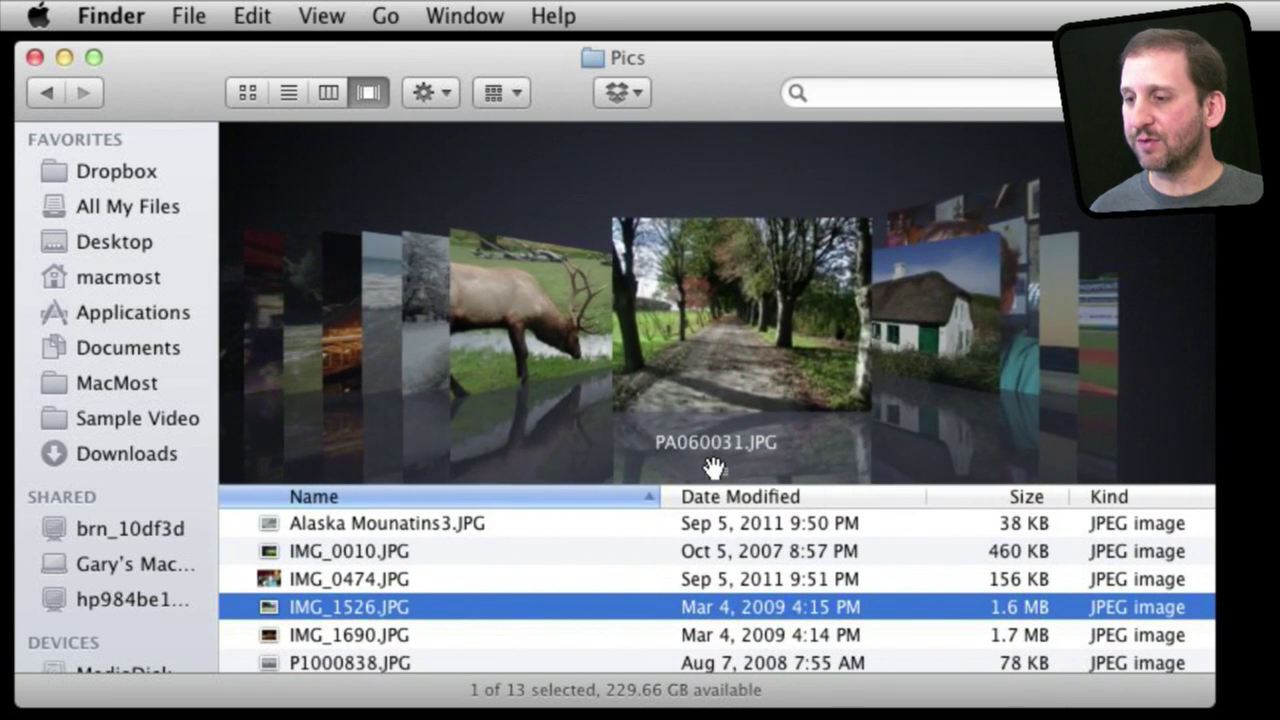
Return to icon view and open Alaska Mounatins3.JPG alone in Preview, then close it.
{"action": "key", "text": "super+1"}
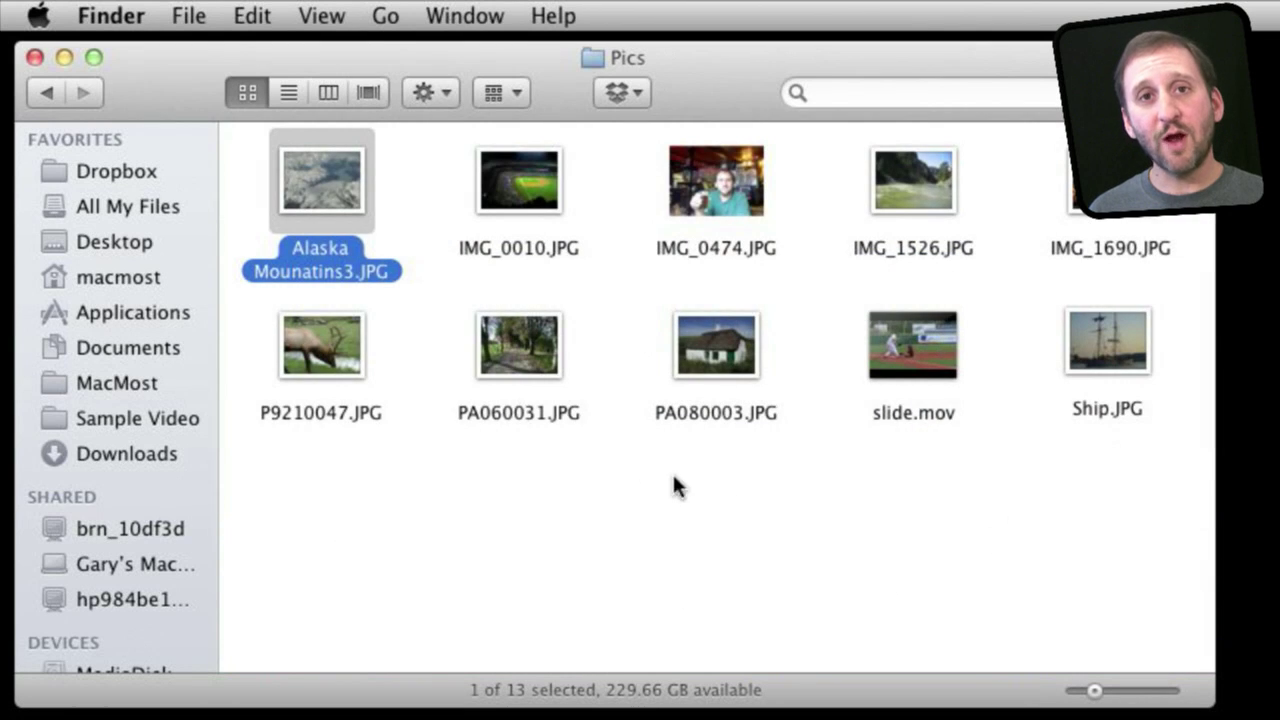
{"action": "double_click", "coordinate": [317, 174]}
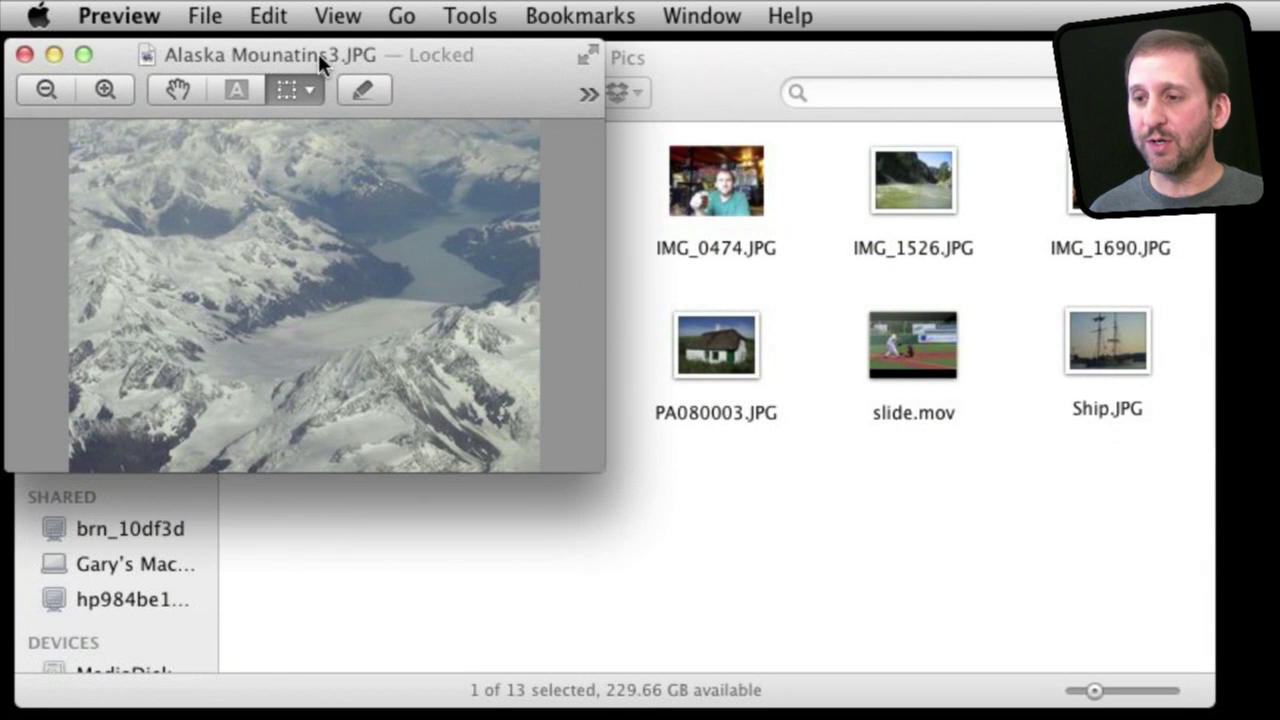
{"action": "left_click_drag", "start_coordinate": [318, 53], "coordinate": [459, 116]}
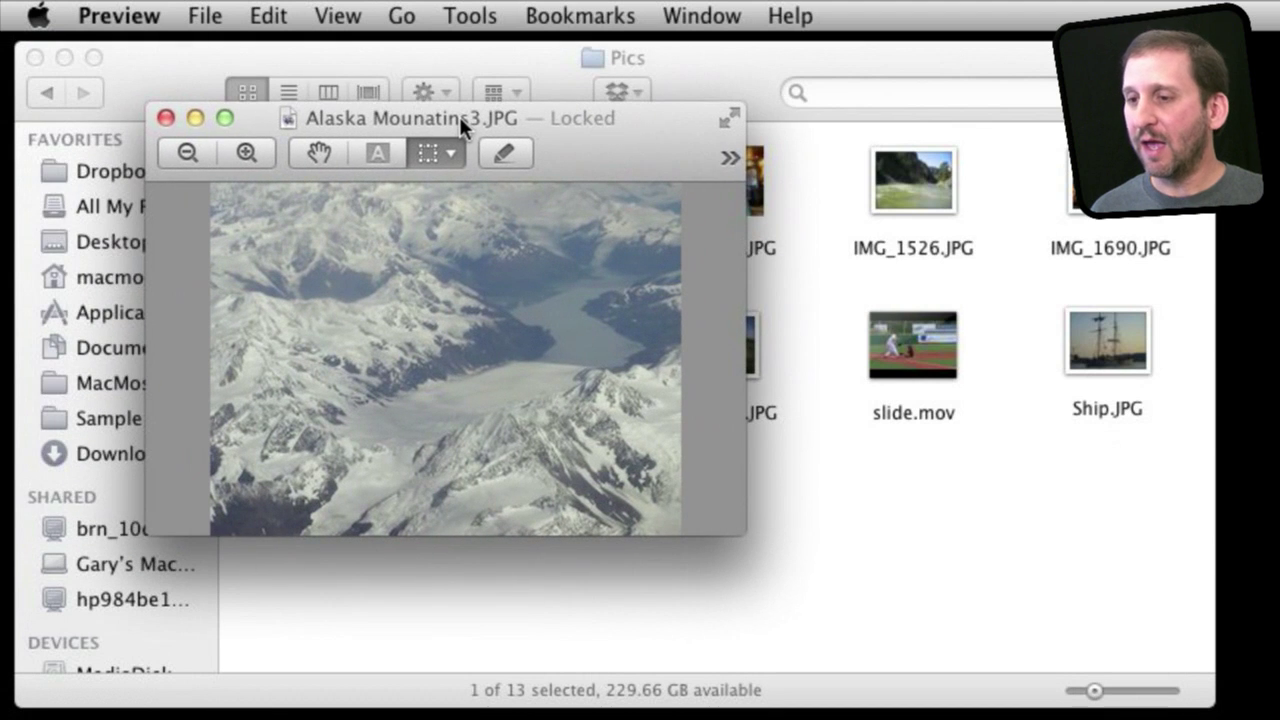
{"action": "left_click", "coordinate": [165, 118]}
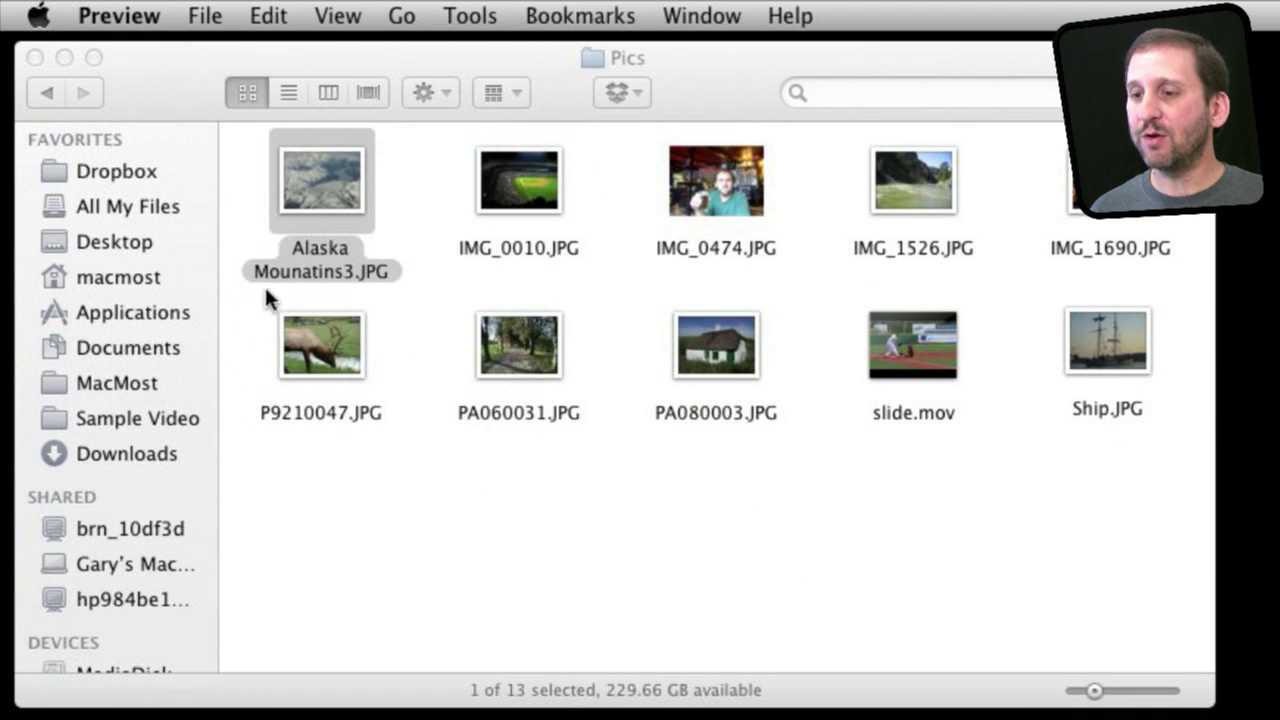
Open the six photos in the first two rows together in one Preview window.
{"action": "left_click_drag", "start_coordinate": [253, 482], "coordinate": [735, 192]}
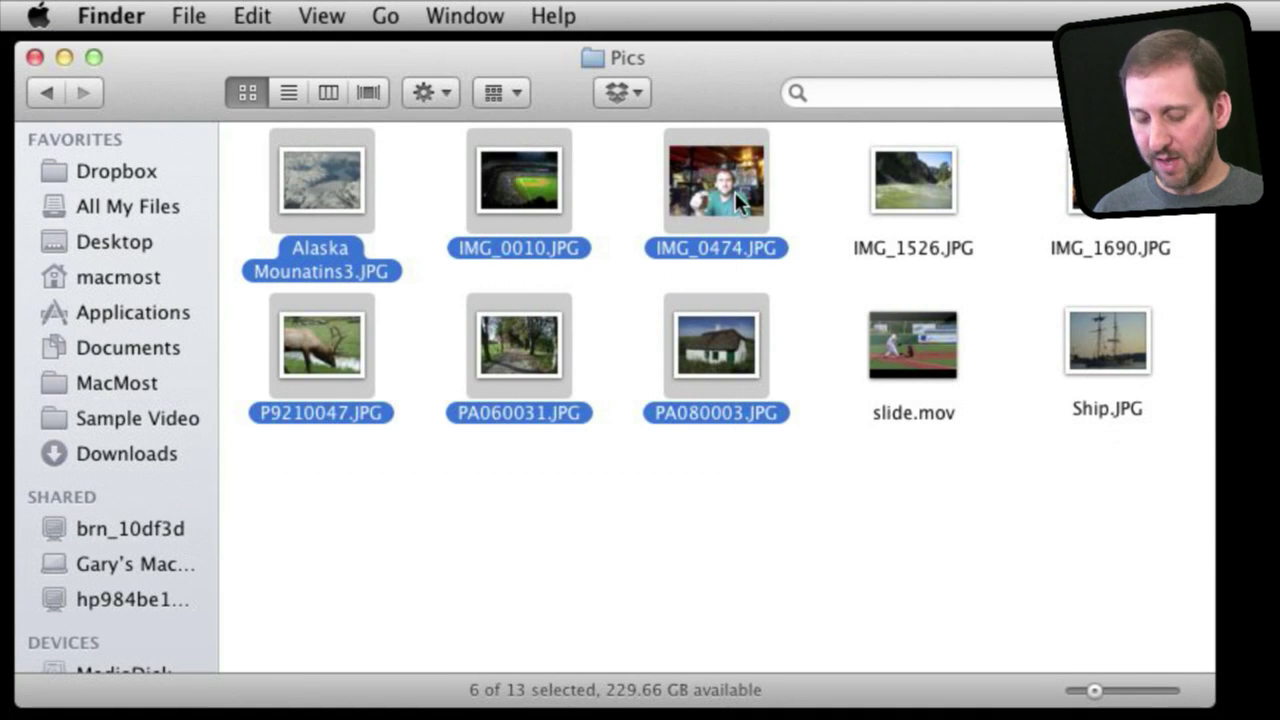
{"action": "key", "text": "super+o"}
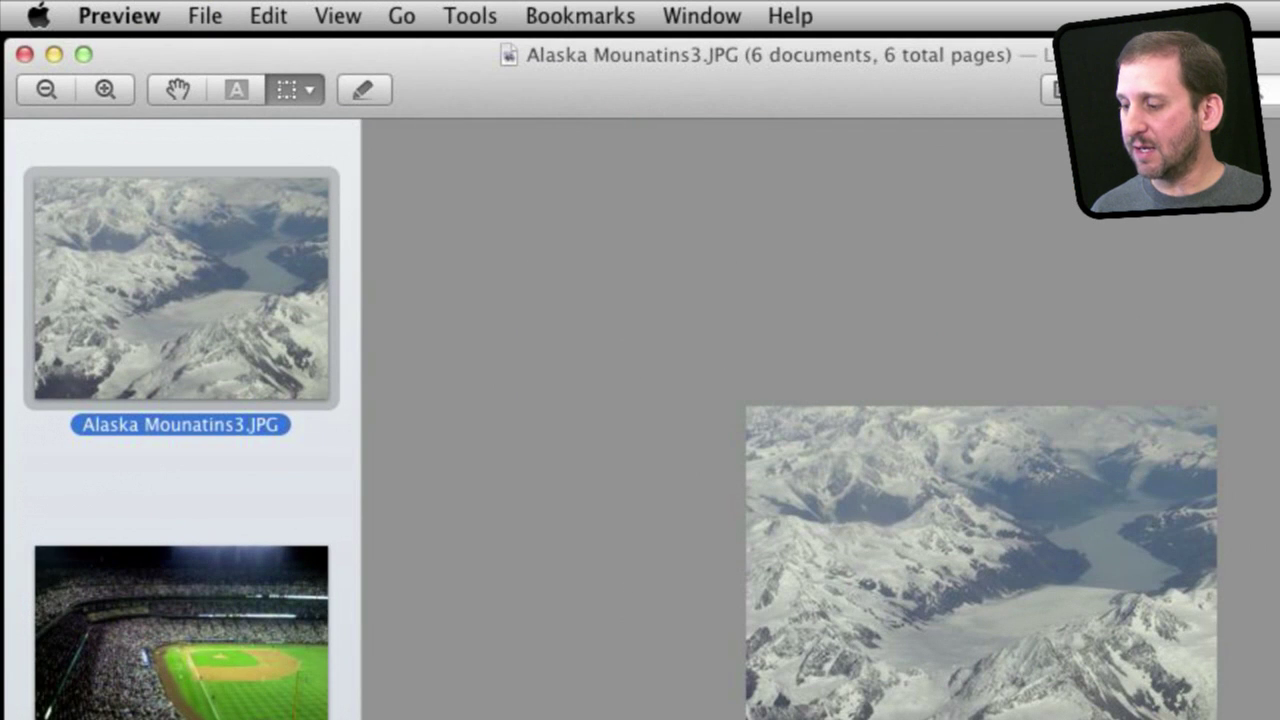
{"action": "left_click_drag", "start_coordinate": [1235, 712], "coordinate": [857, 594]}
{"action": "left_click_drag", "start_coordinate": [266, 172], "coordinate": [252, 333]}
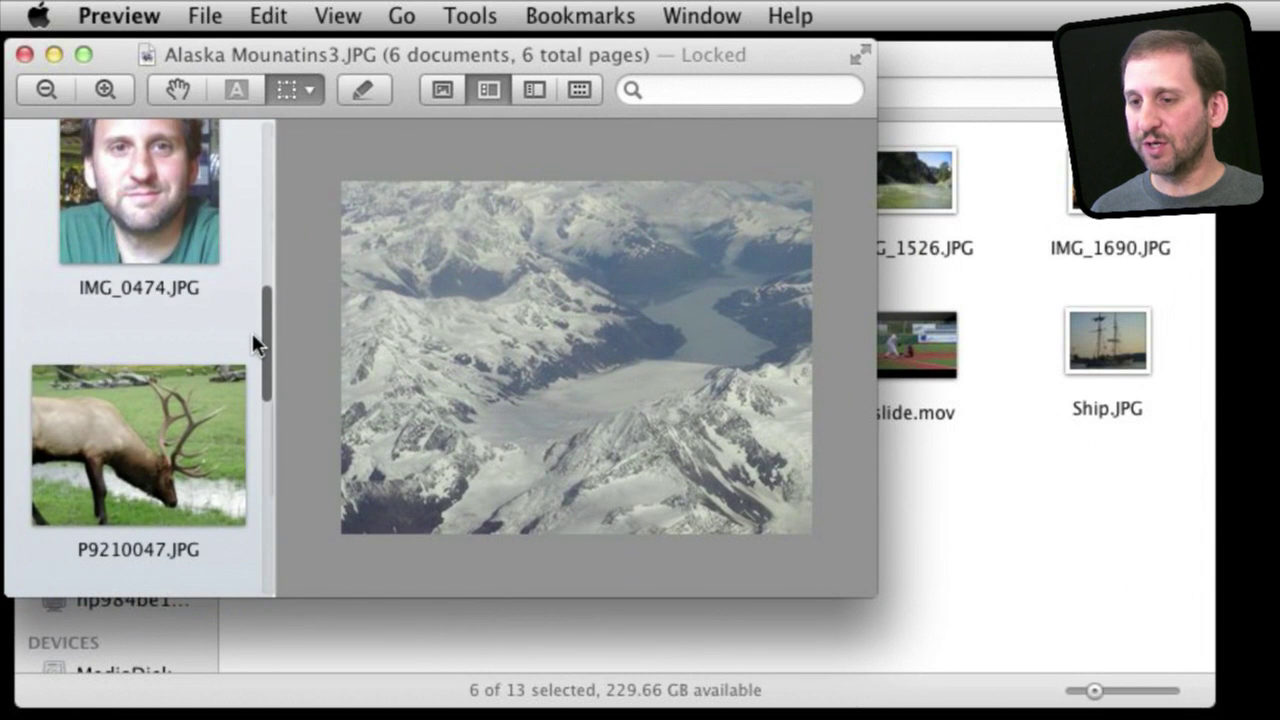
Switch between IMG_0474.JPG and P9210047.JPG via the sidebar thumbnails, ending on IMG_0474.JPG.
{"action": "left_click", "coordinate": [176, 215]}
{"action": "left_click", "coordinate": [122, 490]}
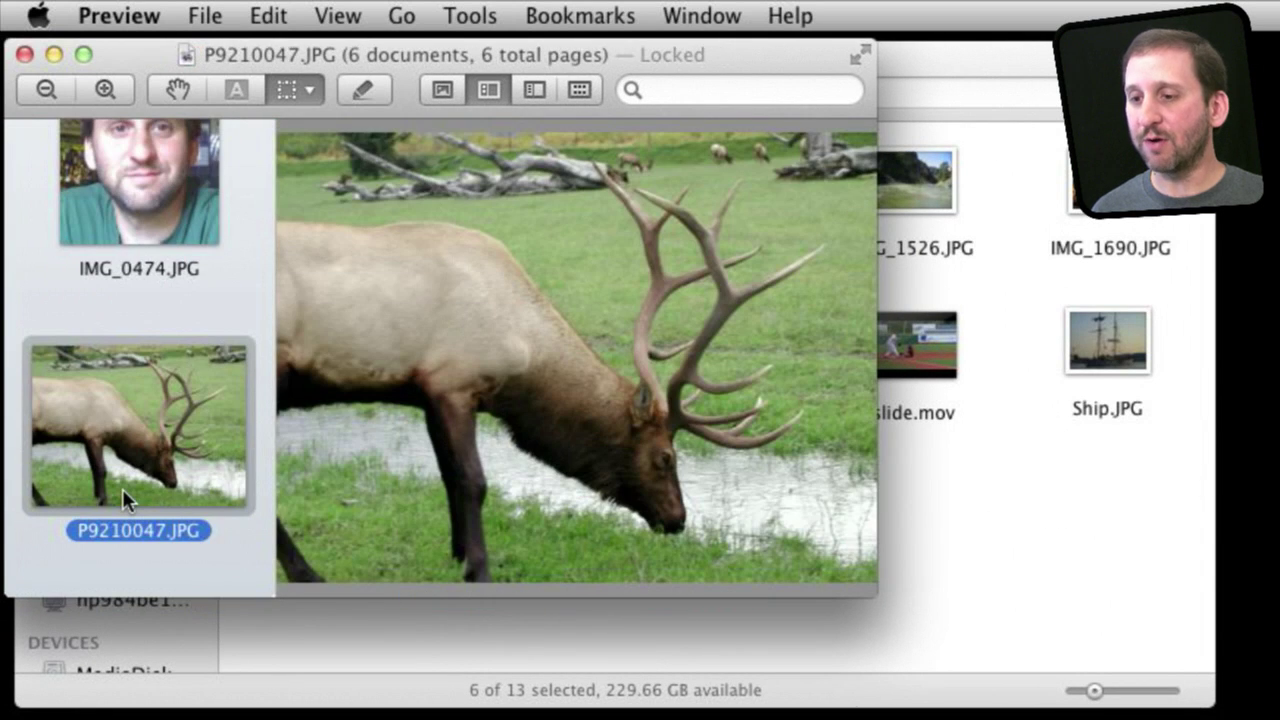
{"action": "scroll", "coordinate": [122, 488], "scroll_direction": "down", "scroll_amount": 3}
{"action": "key", "text": "Up"}
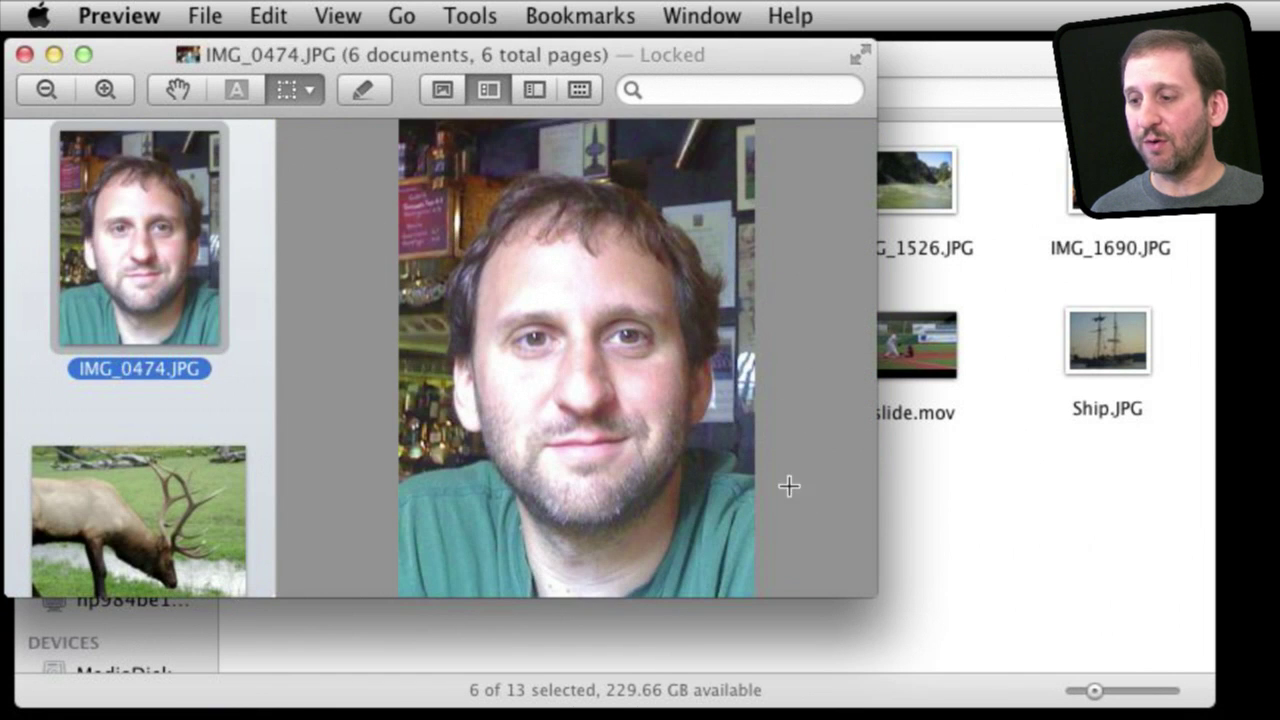
{"action": "left_click_drag", "start_coordinate": [875, 596], "coordinate": [919, 661]}
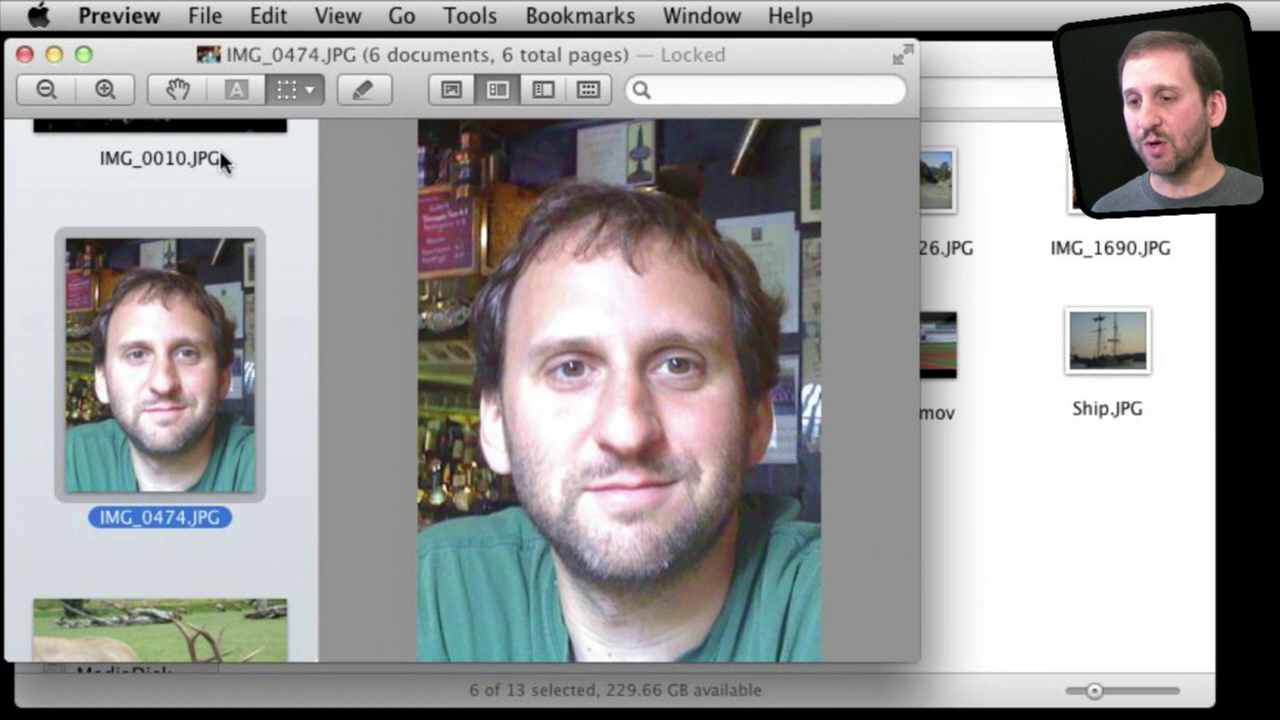